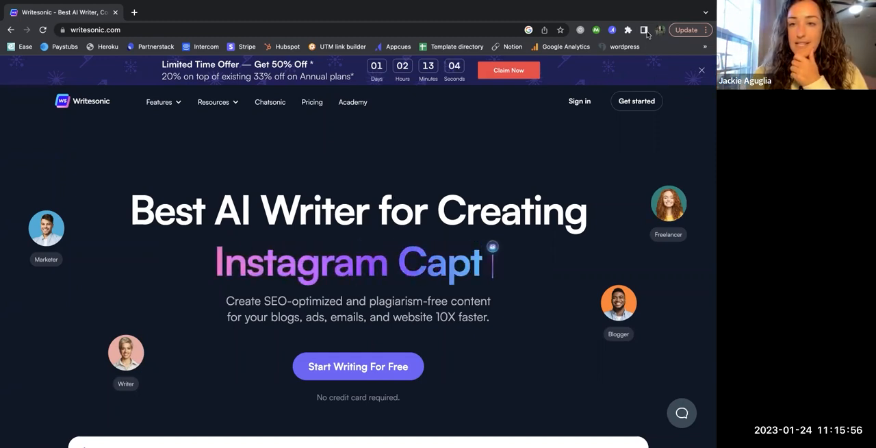
Get started with Writesonic from its home page and open Chatsonic to view its quick examples
mouse_move(574, 5)
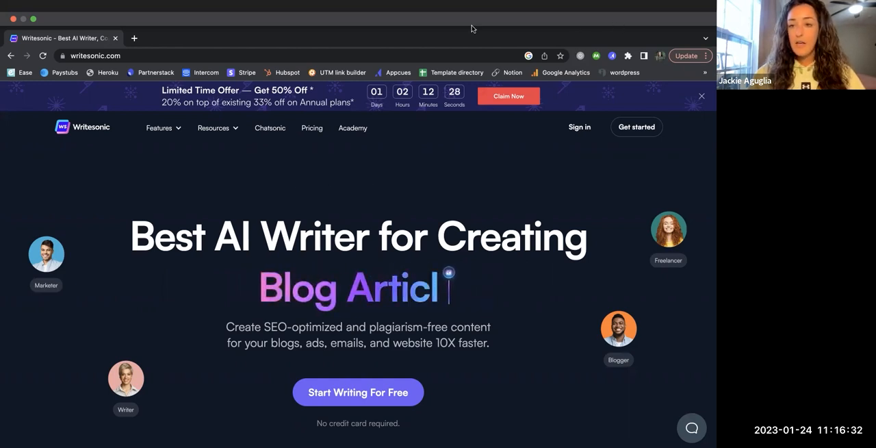
click(629, 136)
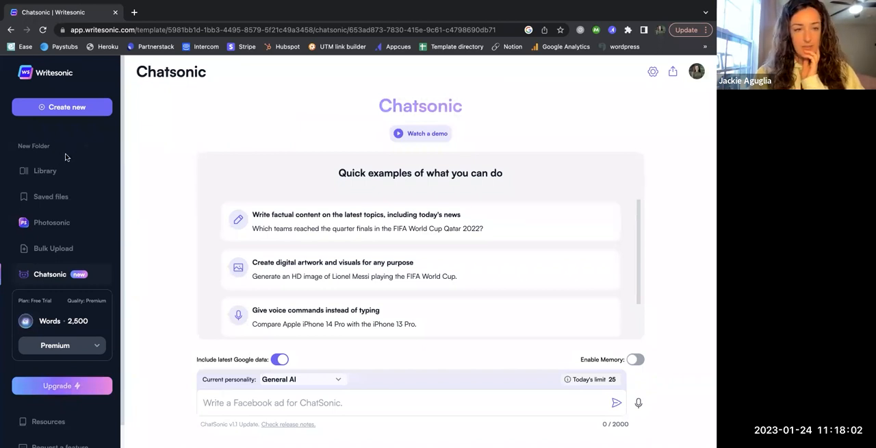
click(48, 276)
click(55, 277)
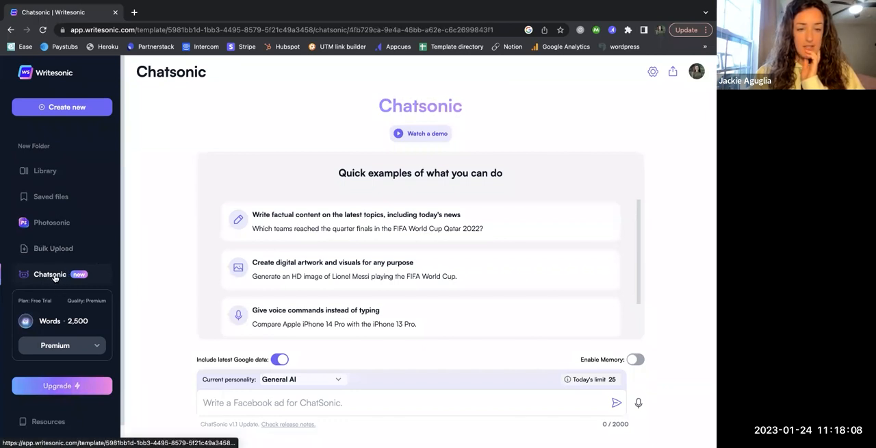
scroll(155, 306, down, 1)
scroll(155, 306, up, 1)
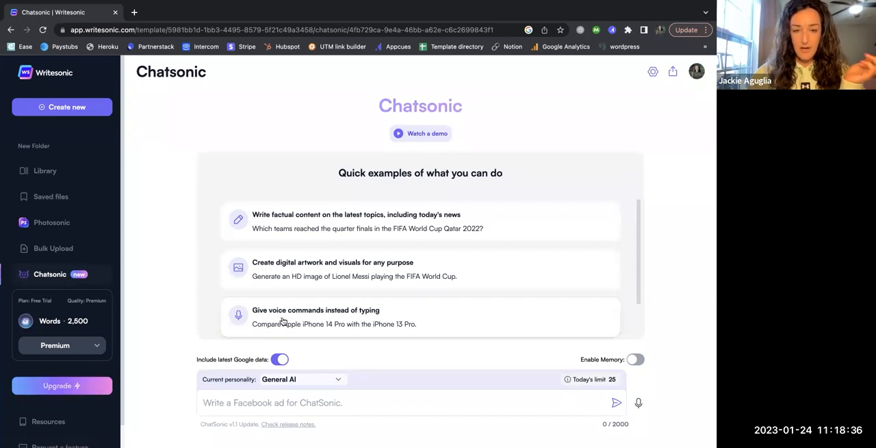
Open the Photosonic image generator and look through its gallery of best generations
click(81, 223)
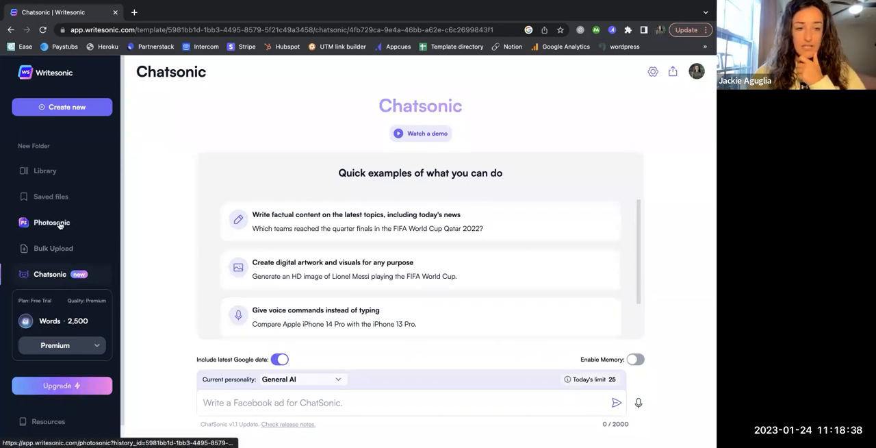
click(220, 216)
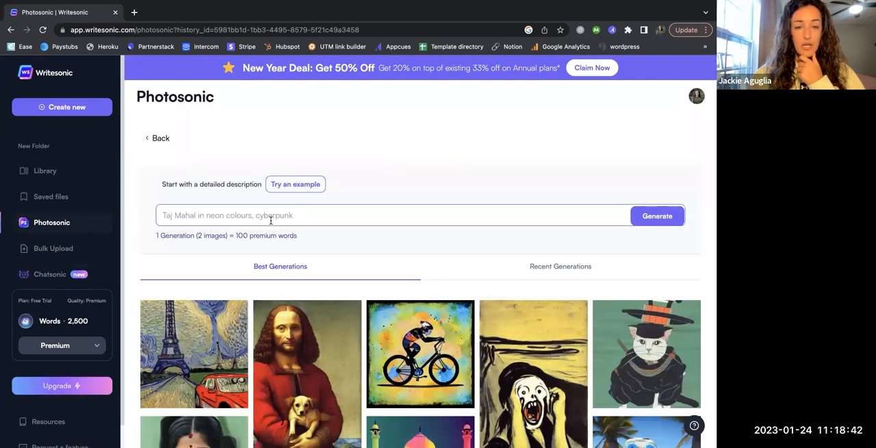
scroll(274, 220, down, 2)
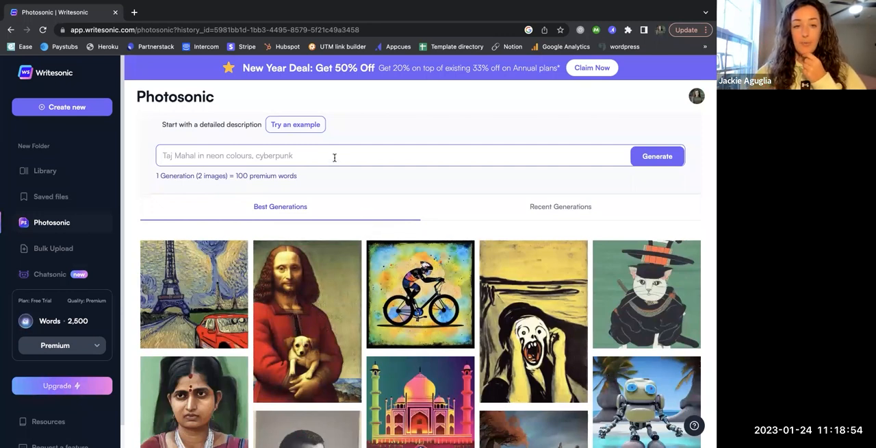
scroll(354, 223, down, 2)
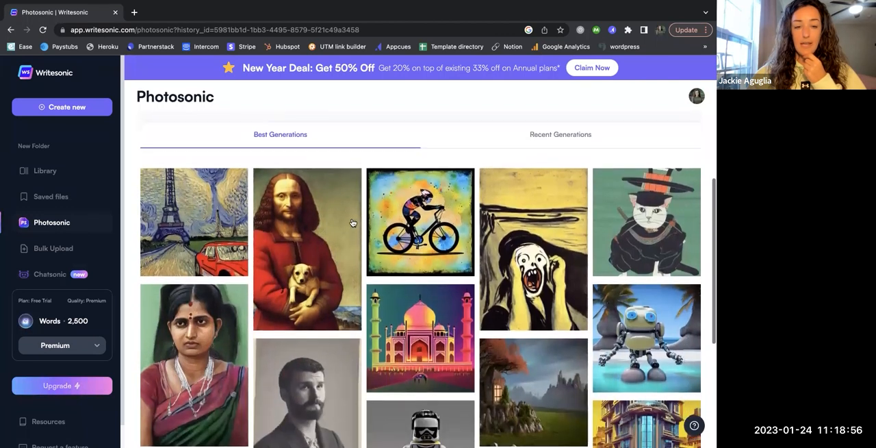
scroll(366, 219, up, 3)
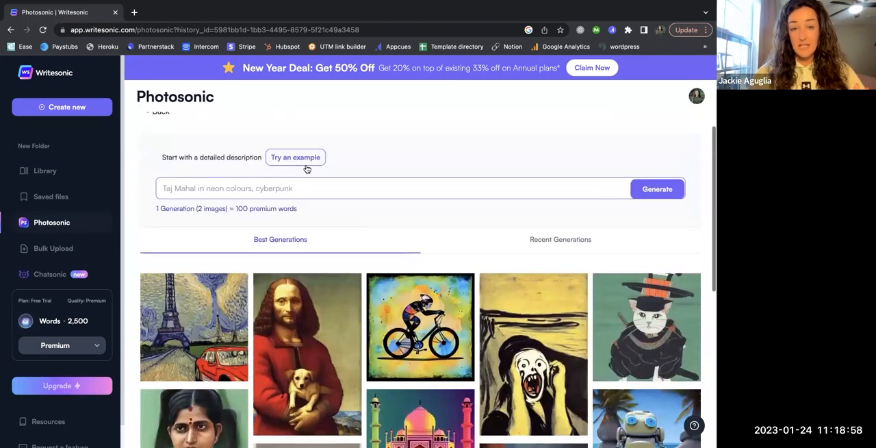
Generate images from the description "airplane traveler" and view them
text(trave)
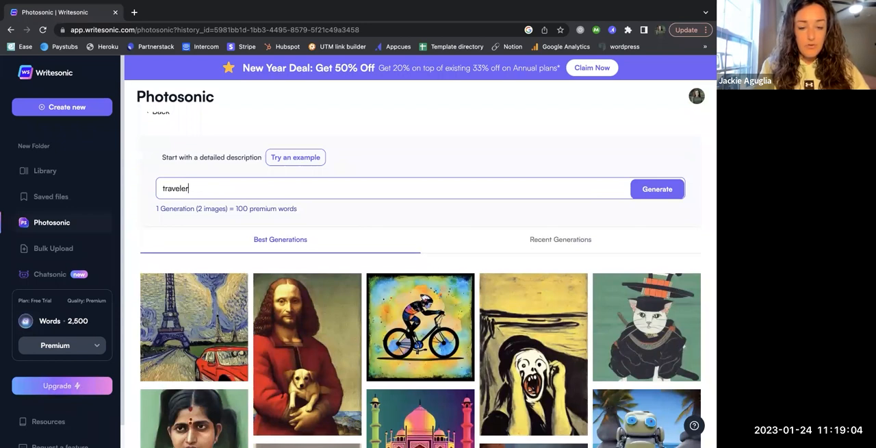
text(ler)
key(super+a)
text(airplay)
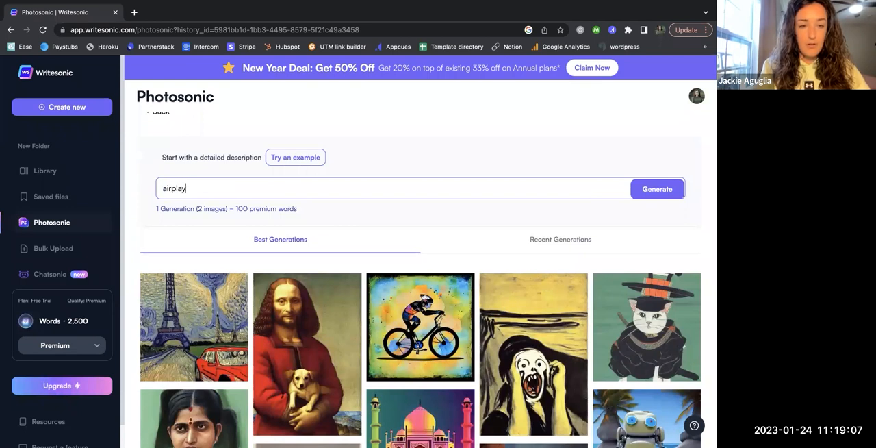
key(BackSpace)
text(ne traveler)
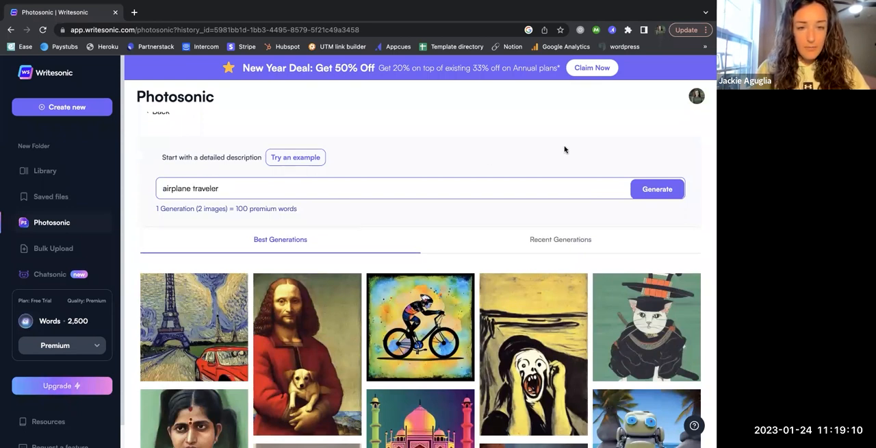
key(Return)
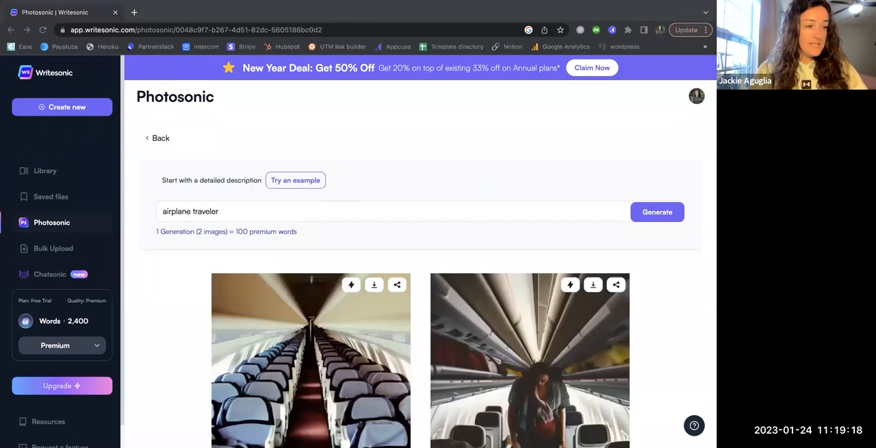
scroll(394, 227, down, 3)
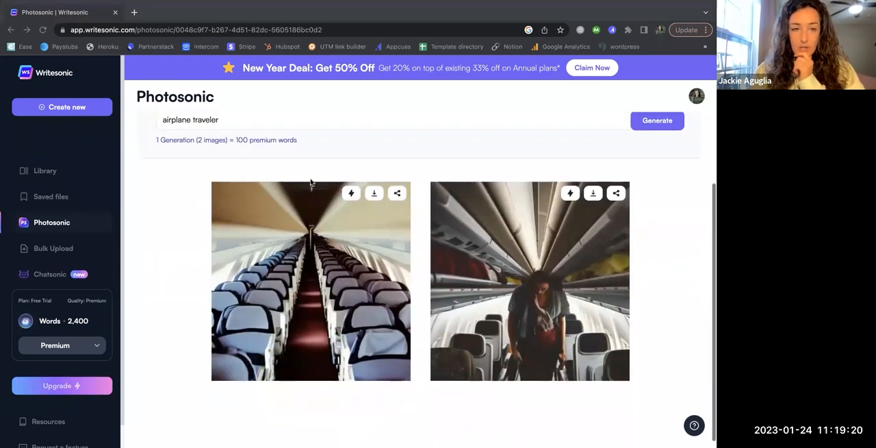
Replace the image description with "top 3 must have items for every traveler", generate the images and review them
double_click(246, 120)
triple_click(245, 120)
text(top)
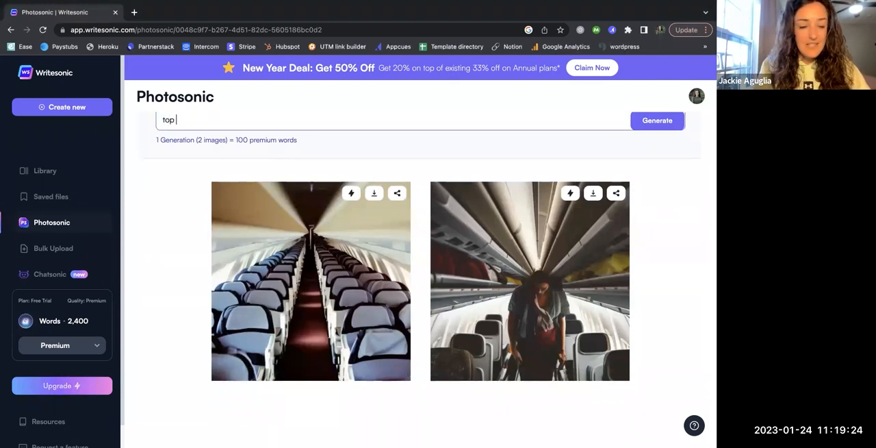
text( 3 must have )
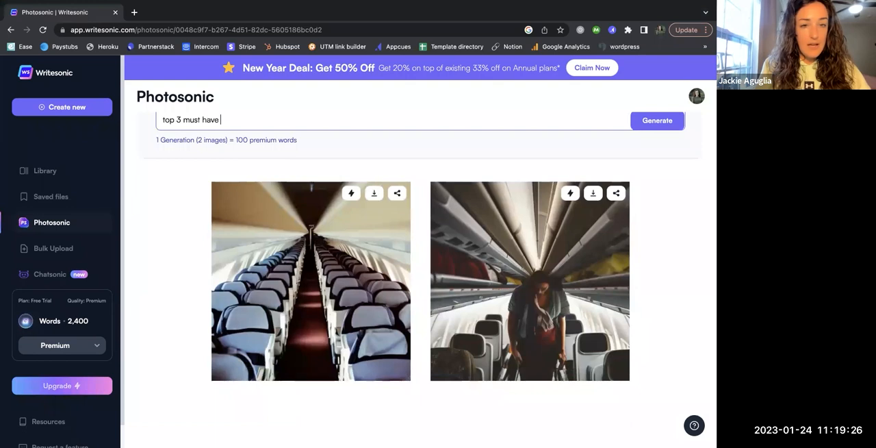
text(items for every traveler)
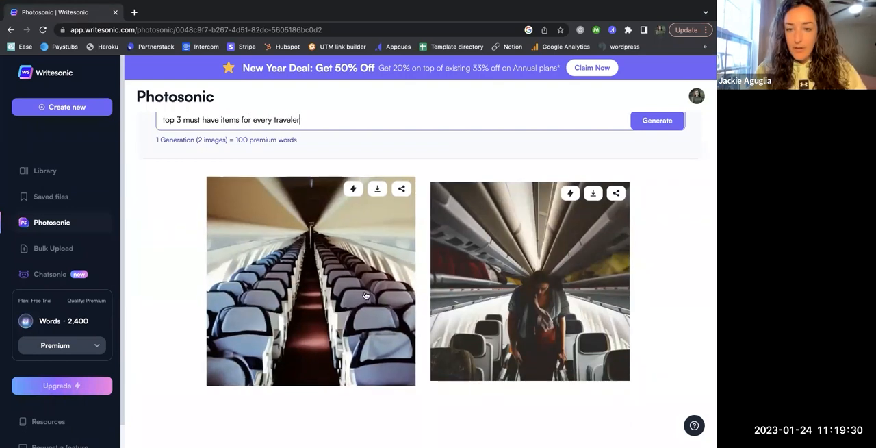
scroll(634, 152, down, 1)
click(663, 118)
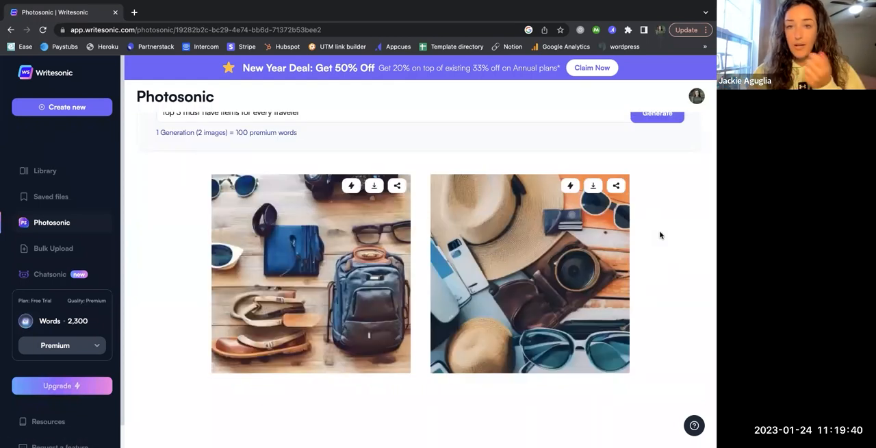
scroll(671, 242, up, 3)
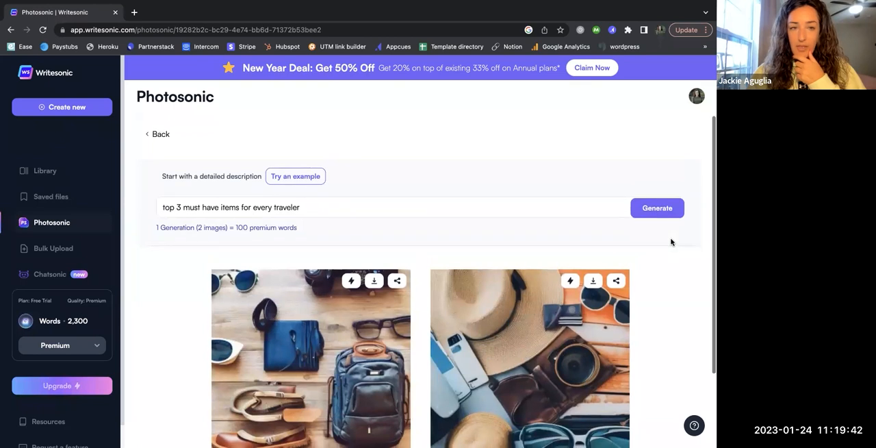
scroll(671, 242, down, 1)
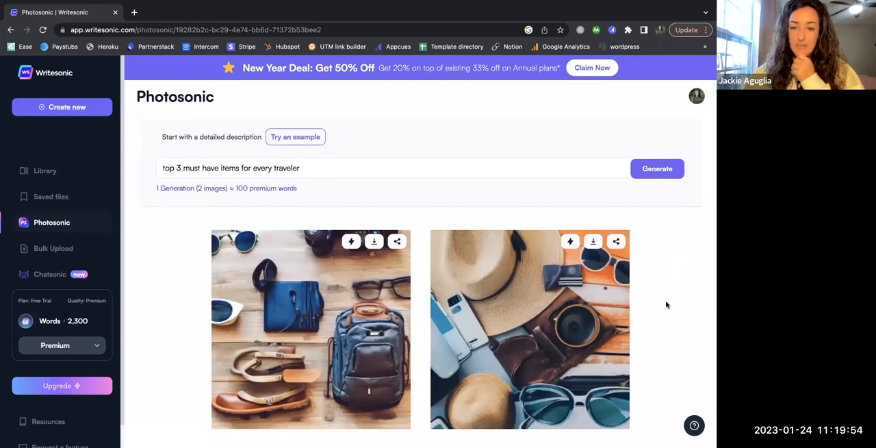
scroll(666, 303, down, 2)
scroll(665, 303, up, 3)
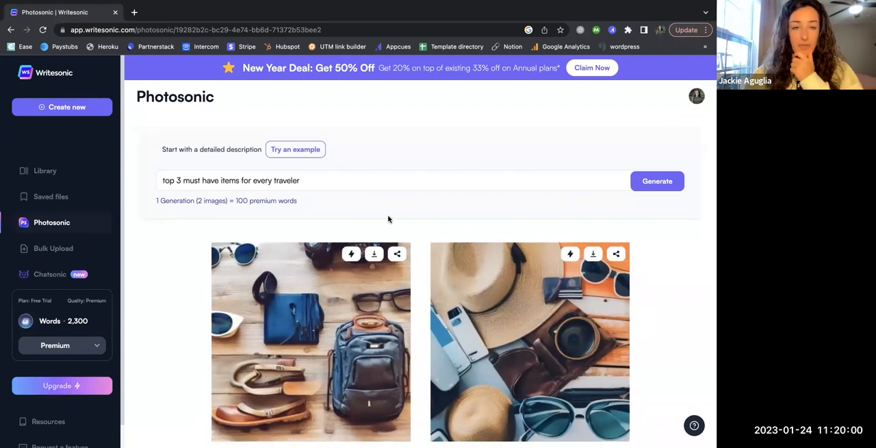
Replace the image description with "traveler", generate new images and view both of them
triple_click(323, 181)
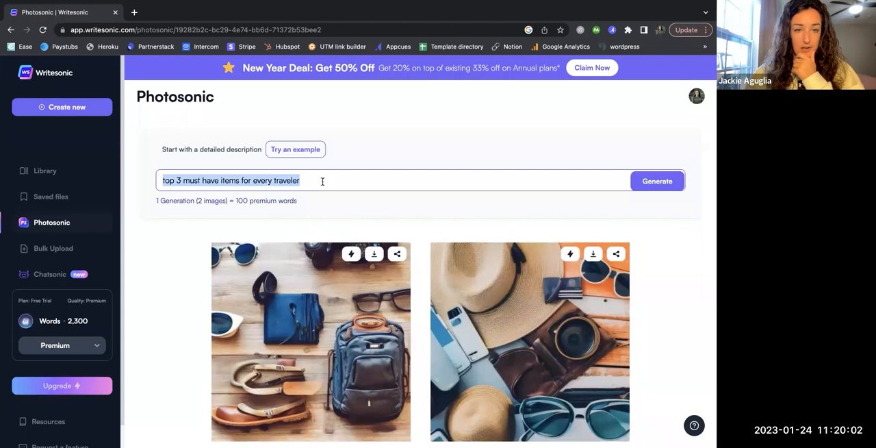
text(traveler)
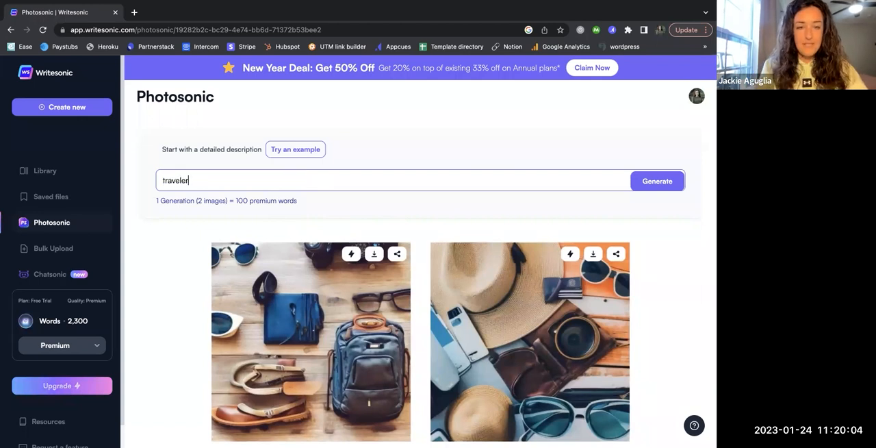
click(640, 180)
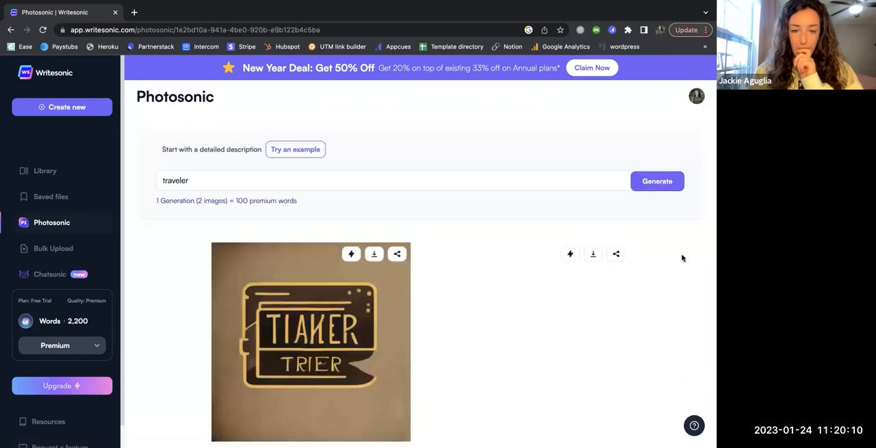
scroll(586, 349, down, 1)
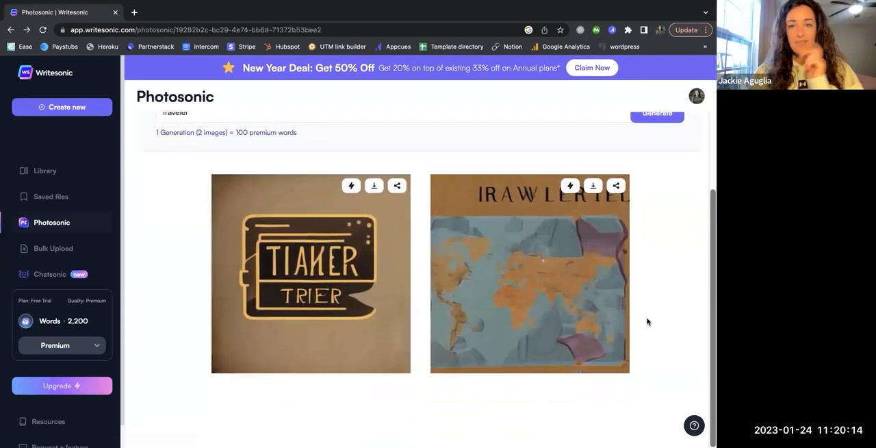
scroll(669, 313, up, 2)
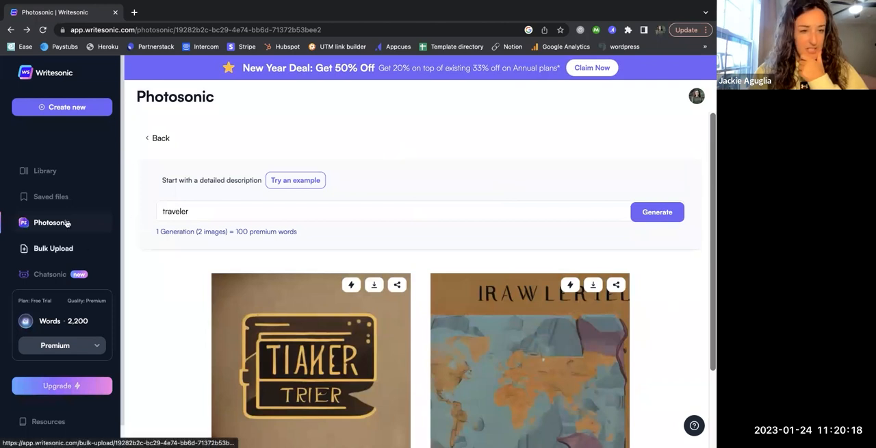
Go to the template library, filter it to Article And Blogs and open AI Article Writer 4.0
click(59, 76)
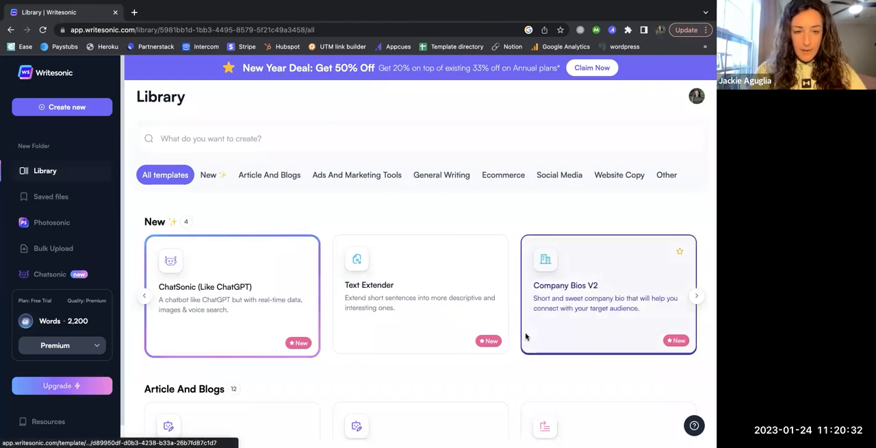
click(272, 179)
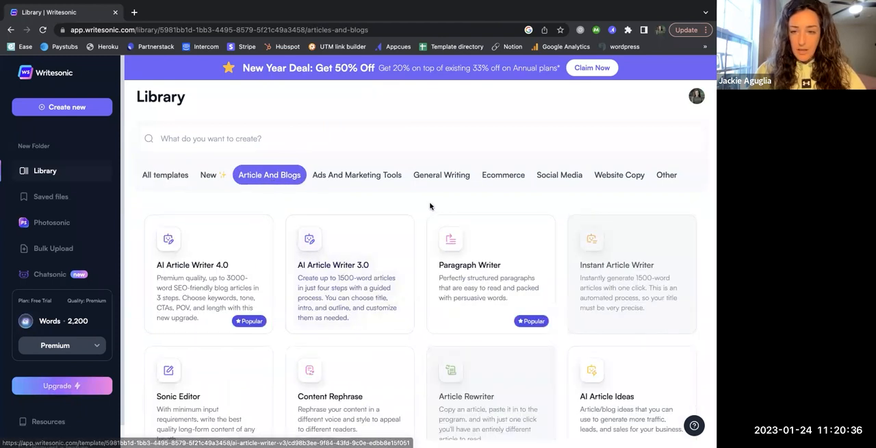
scroll(430, 205, down, 1)
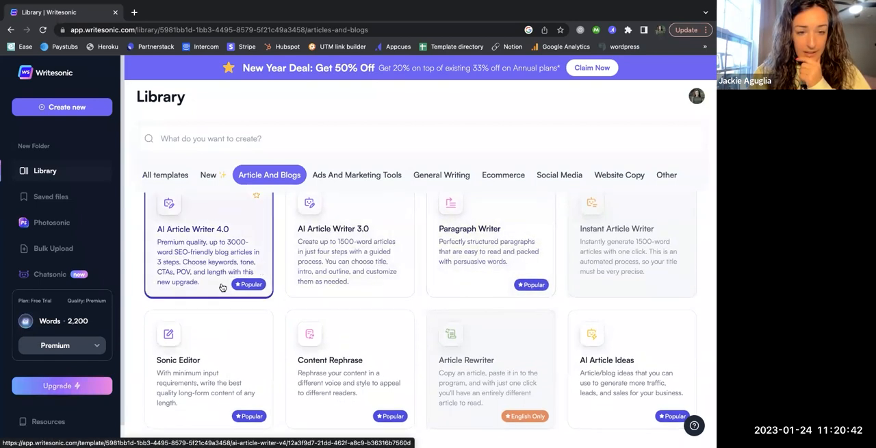
scroll(222, 287, up, 1)
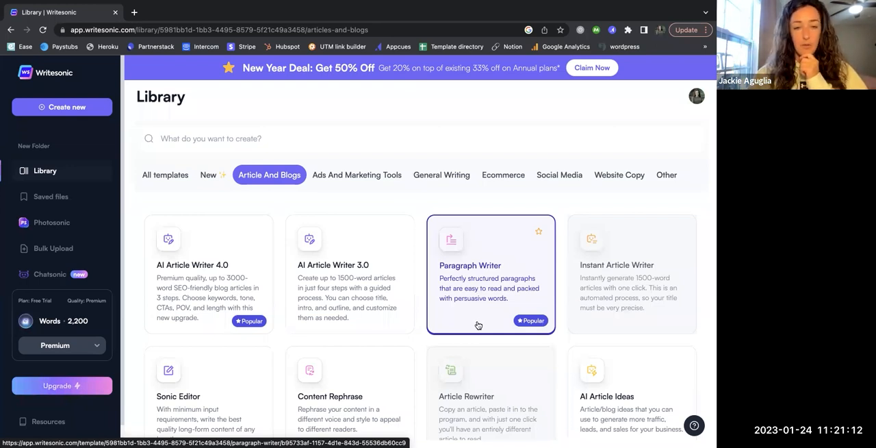
click(207, 284)
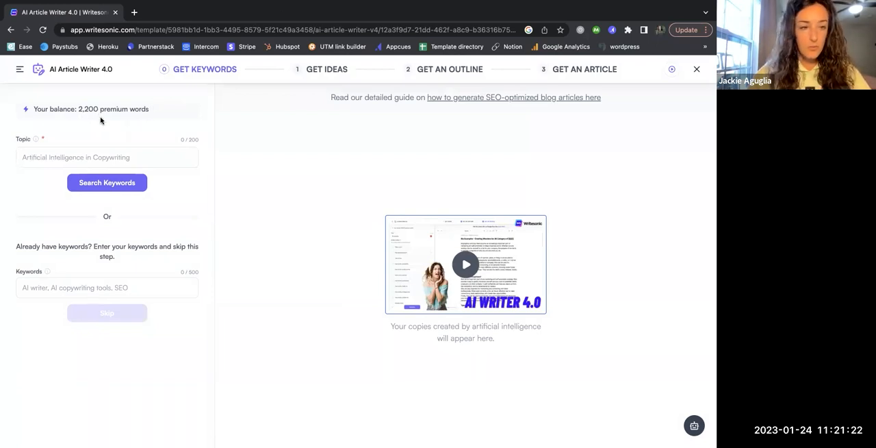
Enter "Top 3 must have items for every traveler" as the article topic
click(92, 154)
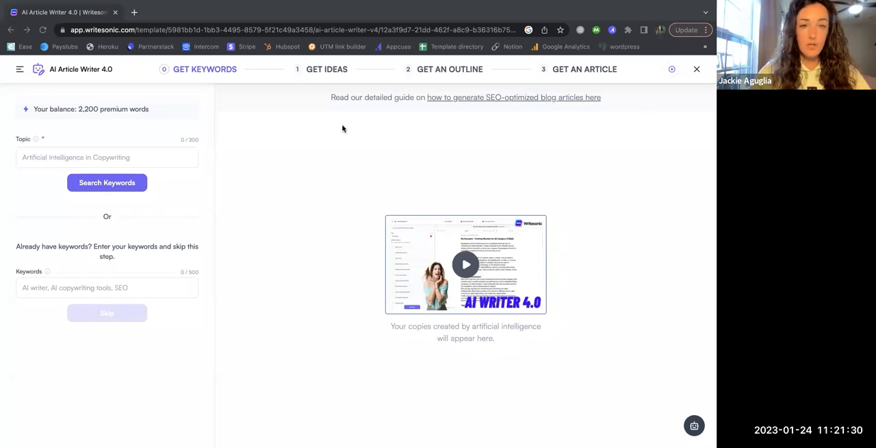
click(79, 153)
text(Top 3 must have items for every traveler)
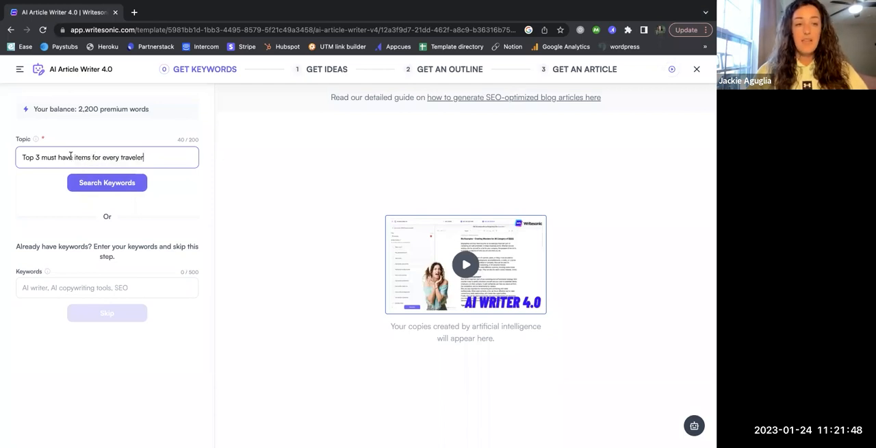
triple_click(155, 159)
key(super+c)
key(BackSpace)
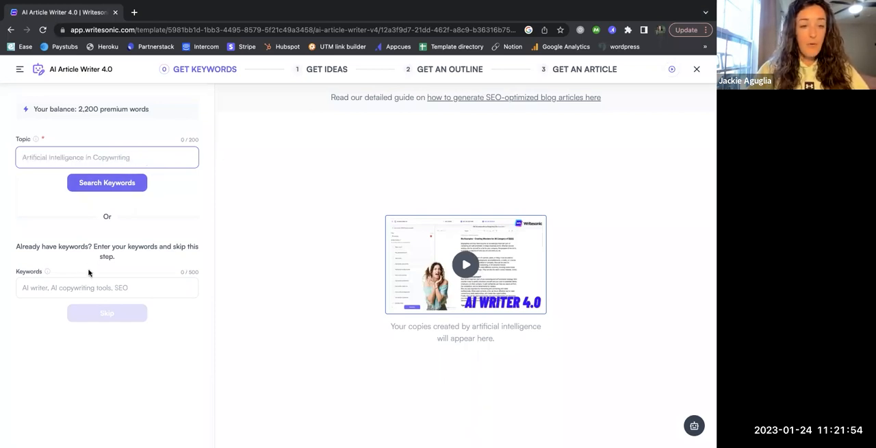
key(super+v)
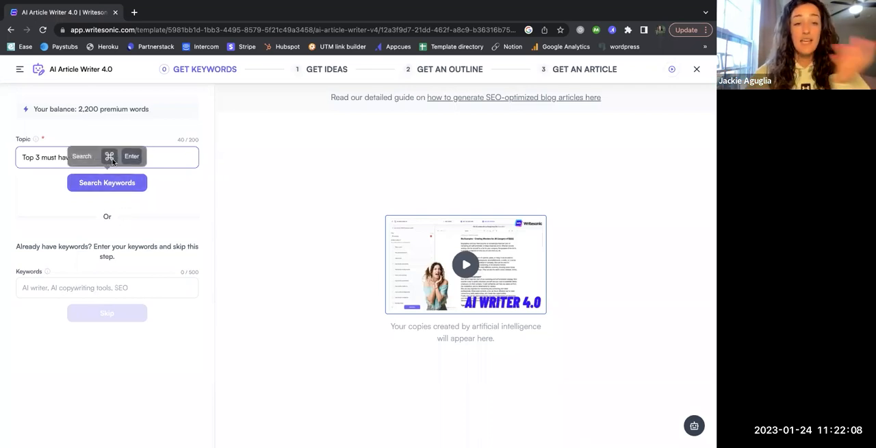
Search keywords for the article topic and read the explanations of the KD, Traffic and Volume columns
click(107, 182)
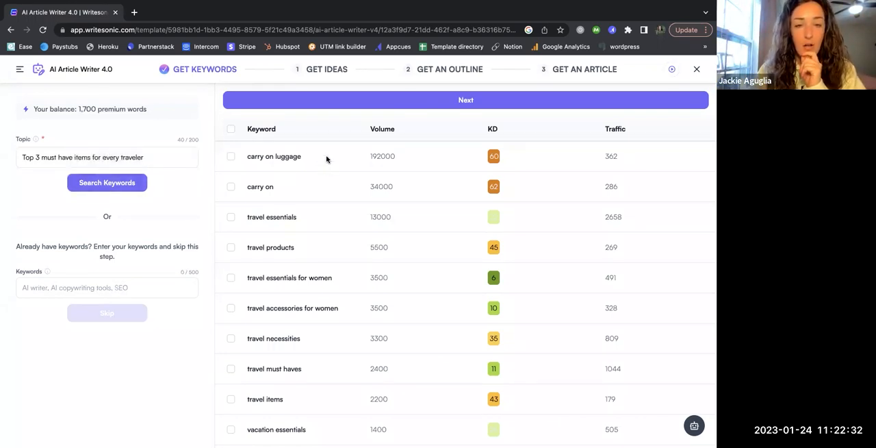
scroll(317, 280, down, 7)
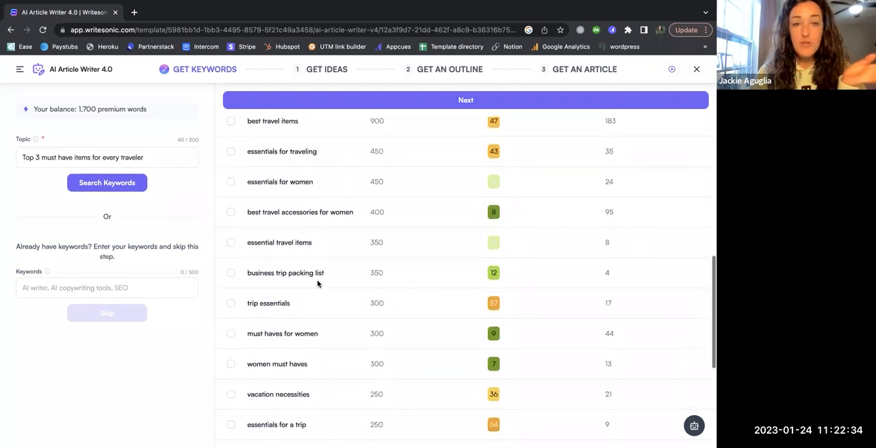
scroll(317, 283, up, 8)
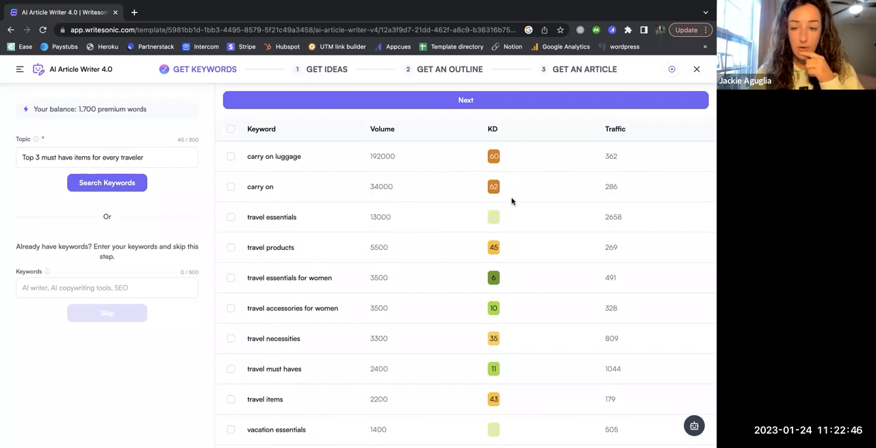
mouse_move(493, 129)
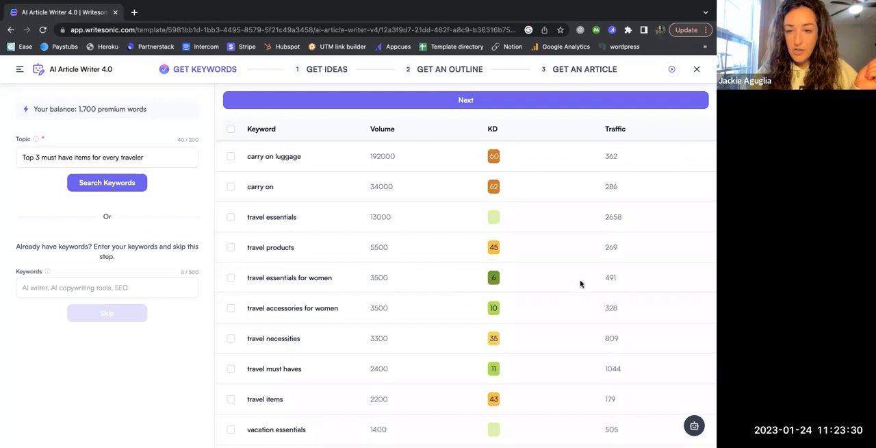
mouse_move(618, 130)
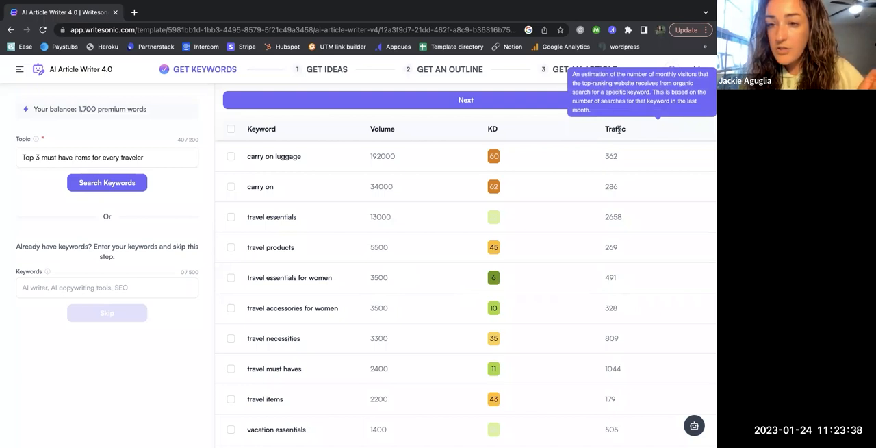
mouse_move(392, 131)
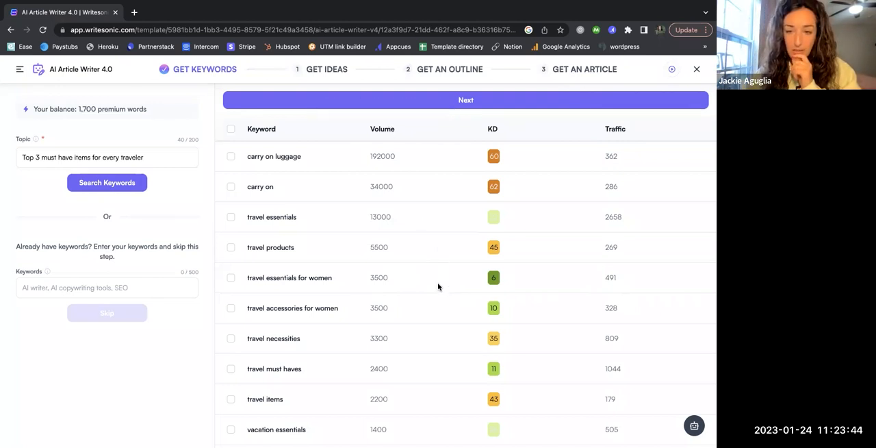
Look through the whole keyword list, comparing volume, keyword difficulty and traffic
scroll(436, 301, down, 1)
scroll(436, 302, down, 1)
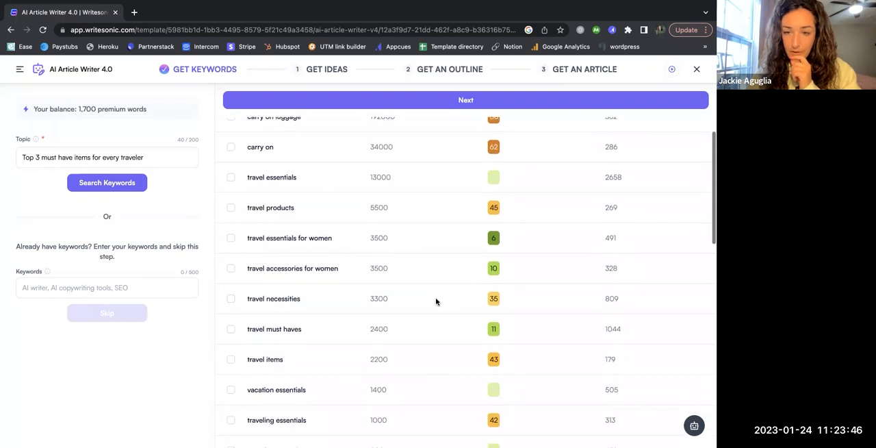
scroll(433, 243, down, 1)
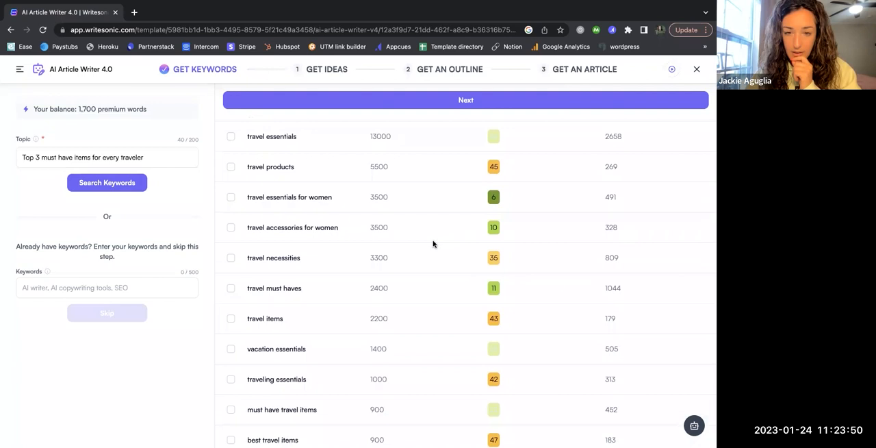
scroll(433, 243, down, 1)
scroll(433, 243, down, 1)
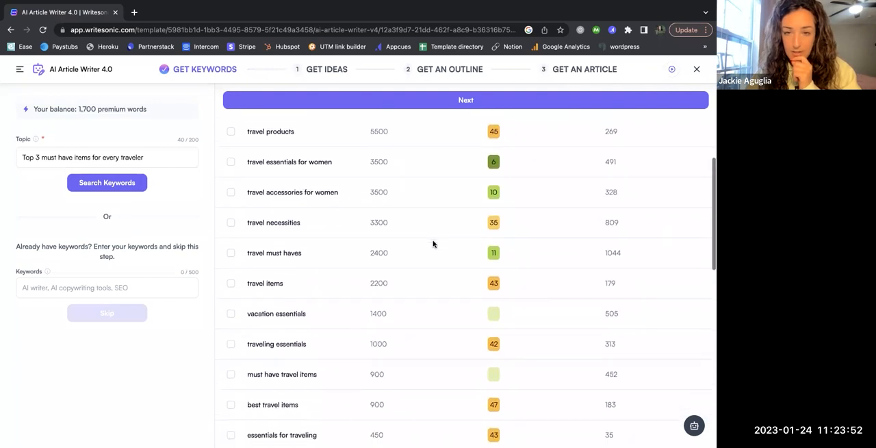
scroll(433, 243, down, 1)
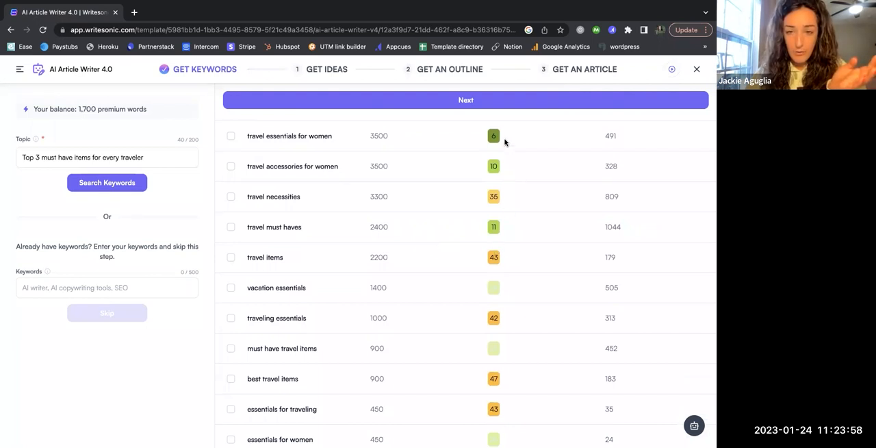
scroll(504, 142, up, 1)
scroll(503, 205, down, 2)
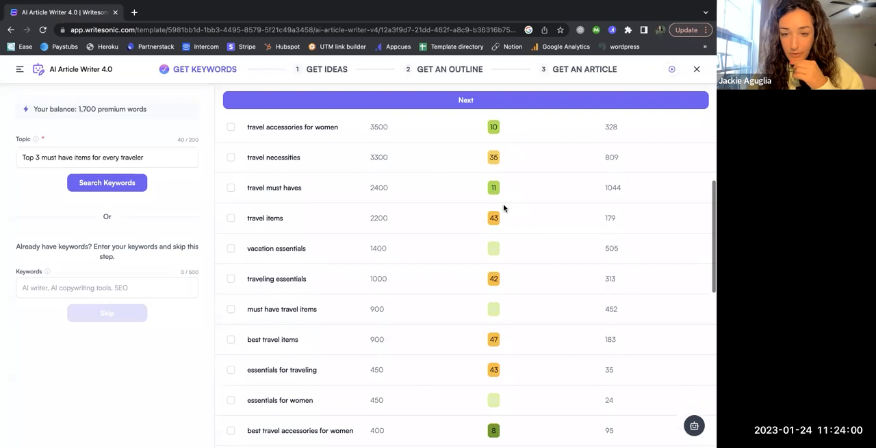
scroll(509, 291, down, 5)
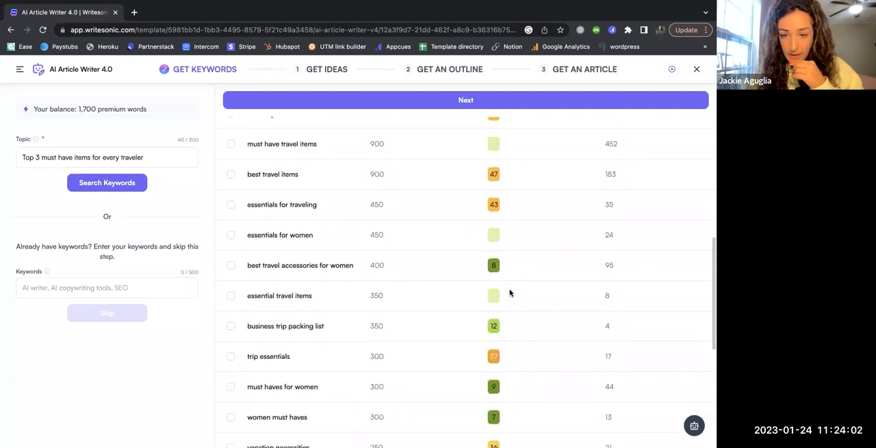
scroll(510, 303, down, 4)
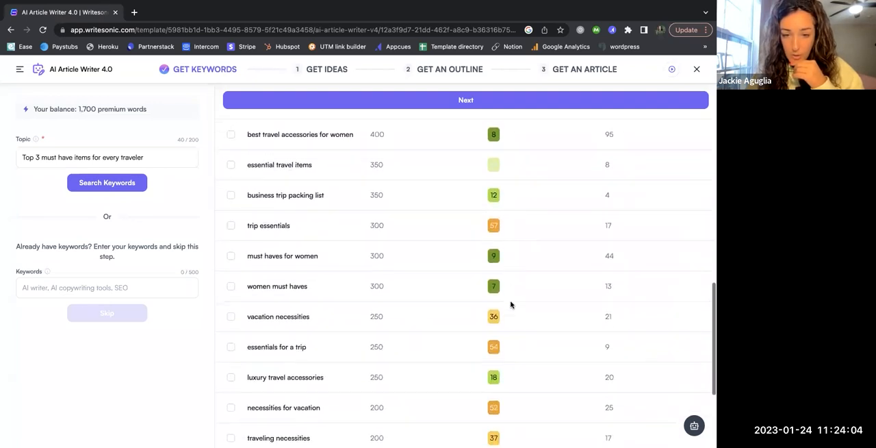
scroll(511, 303, down, 2)
scroll(511, 303, up, 13)
scroll(425, 246, up, 1)
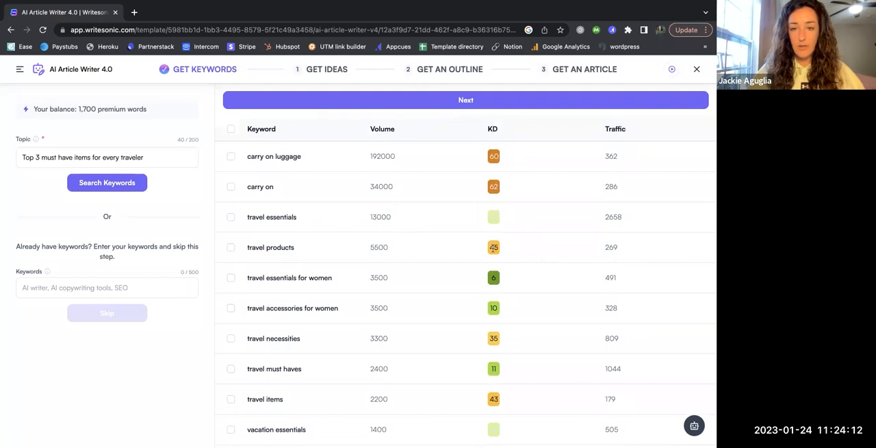
Select the keyword "travel essentials for women" and continue to the Get Ideas stage
click(231, 279)
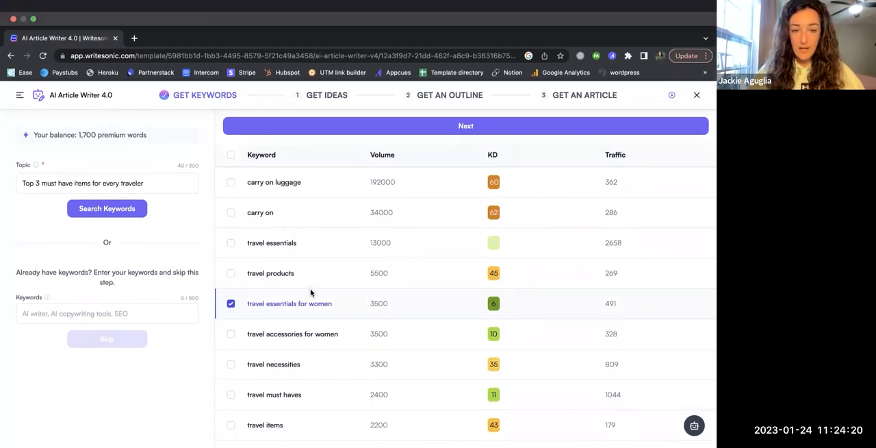
click(436, 132)
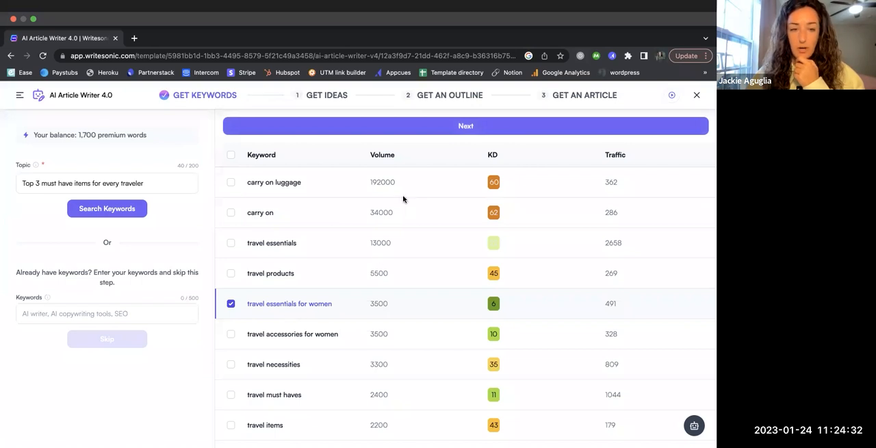
click(430, 128)
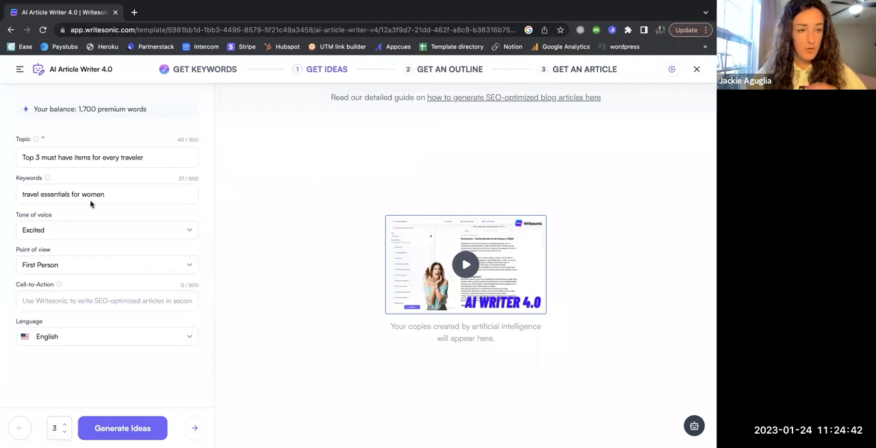
Look through the available tones of voice and try to enter "Informative" as a custom tone
click(65, 229)
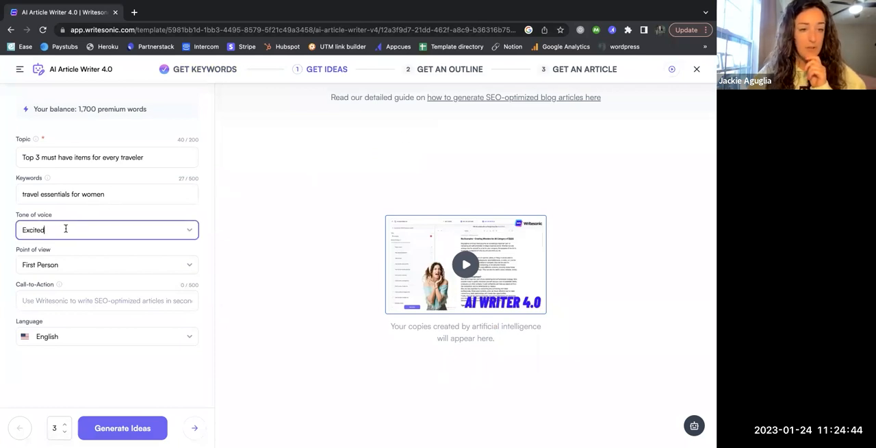
click(187, 233)
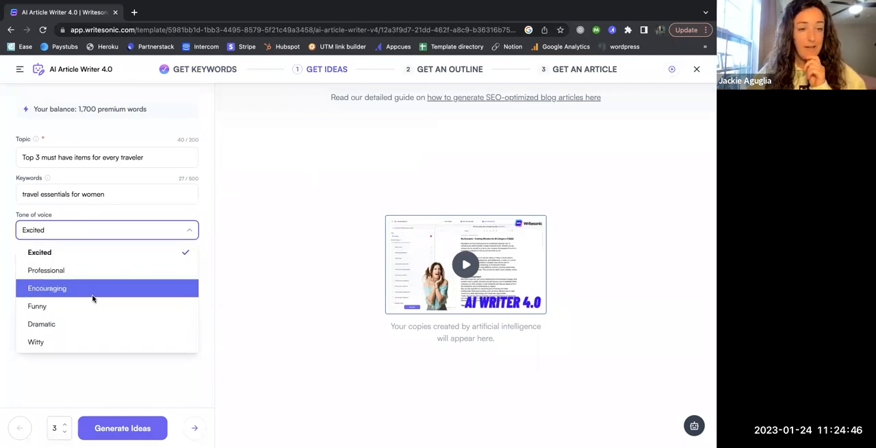
scroll(69, 344, down, 2)
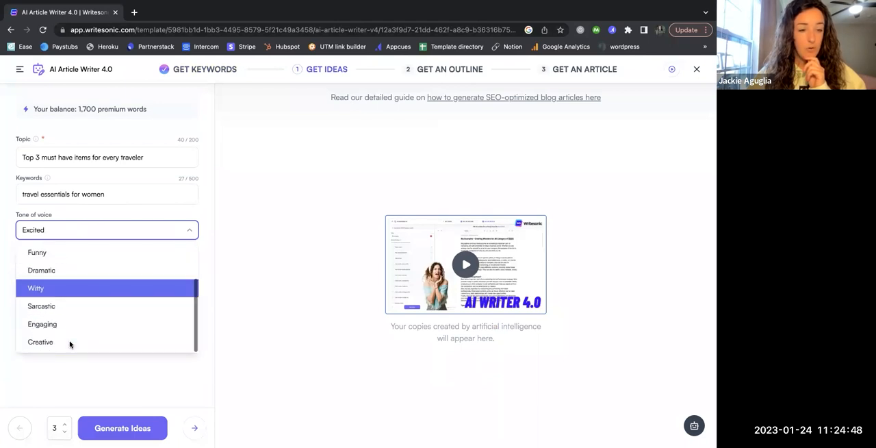
scroll(76, 294, up, 2)
scroll(76, 296, down, 2)
double_click(67, 229)
text(n)
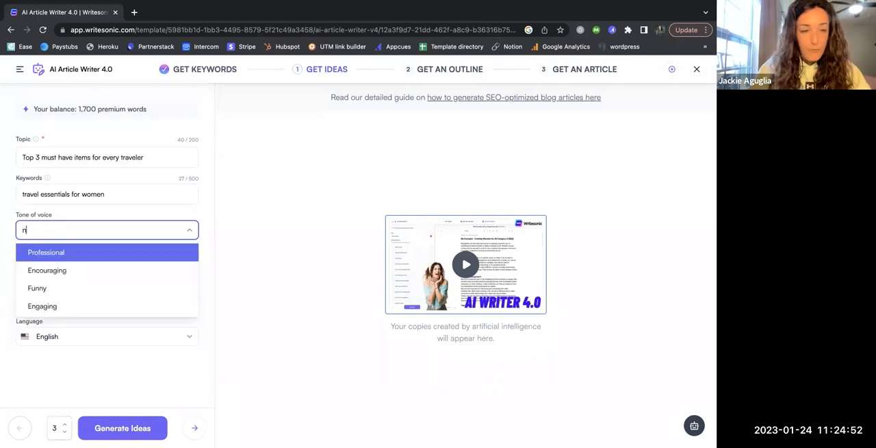
text(formative)
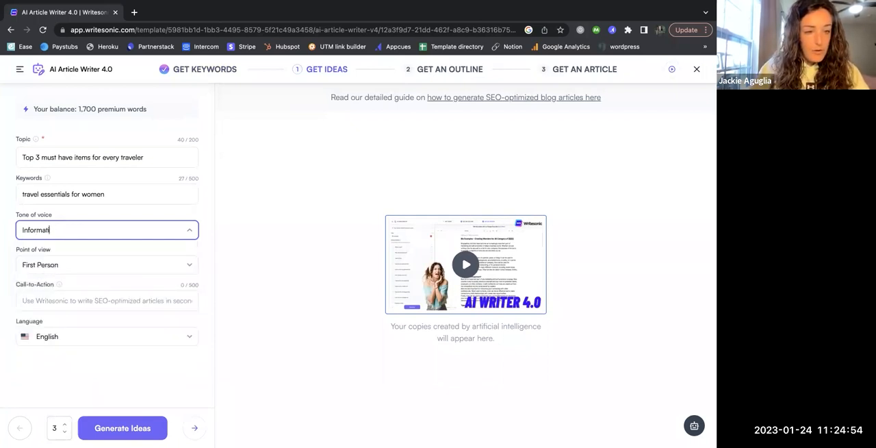
key(Tab)
Set the article's tone of voice to Encouraging
click(69, 229)
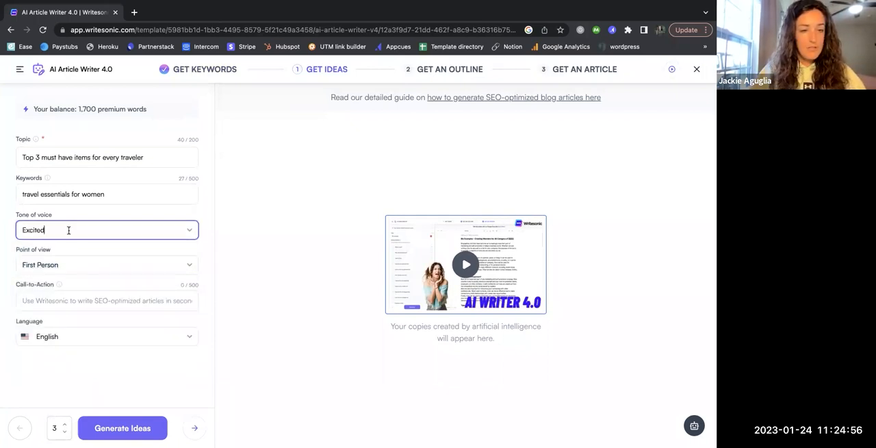
double_click(71, 231)
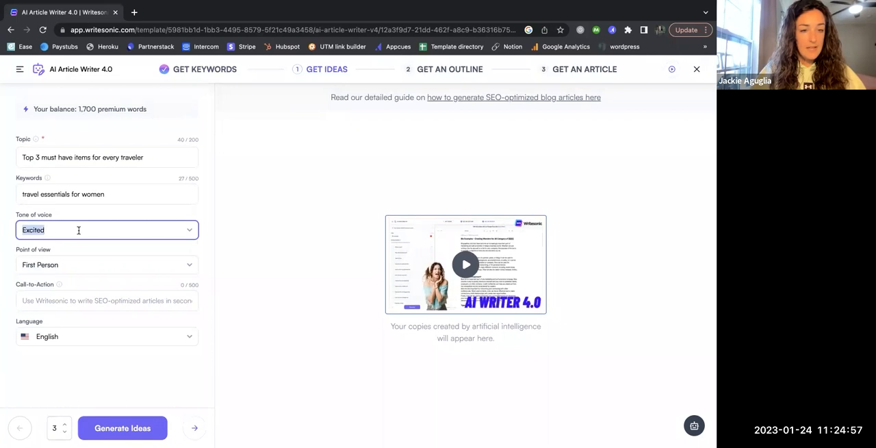
click(189, 232)
scroll(110, 312, down, 3)
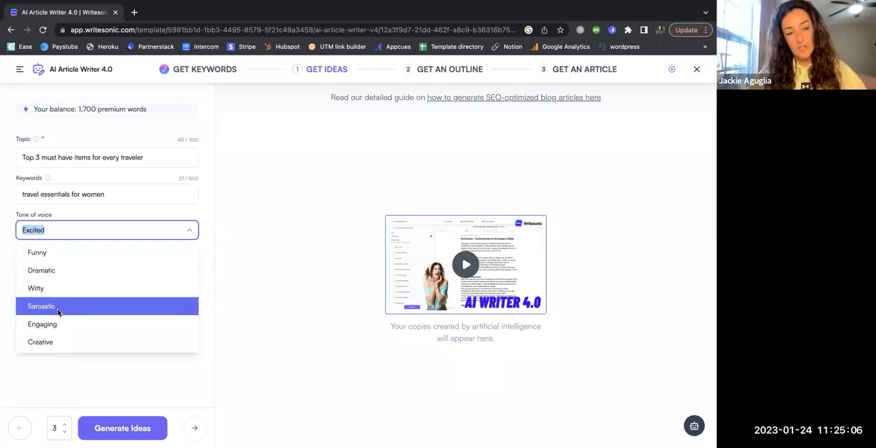
scroll(92, 313, up, 2)
scroll(92, 313, up, 1)
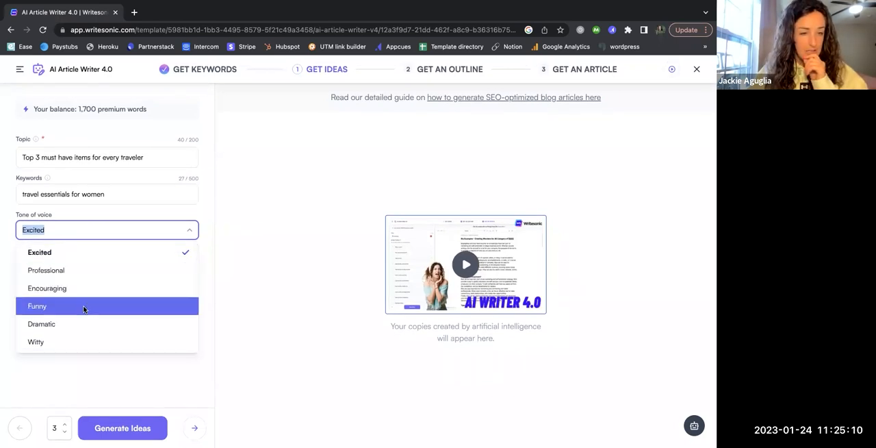
click(84, 290)
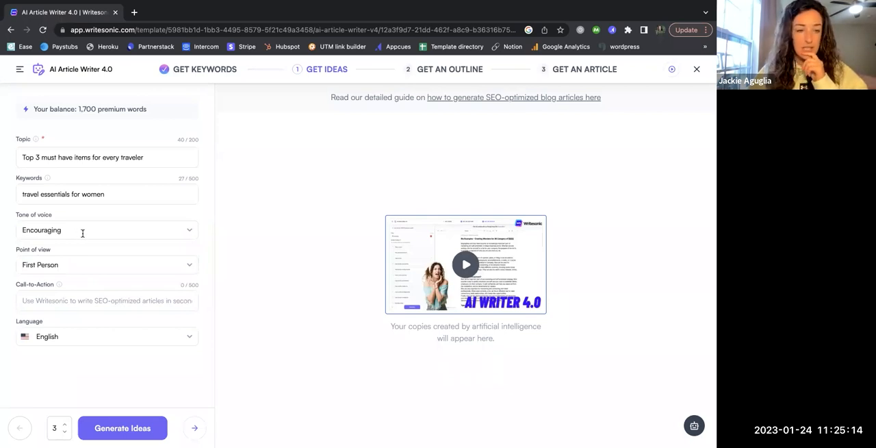
Check the Point of view setting and the explanation of the Call-to-Action field
click(74, 266)
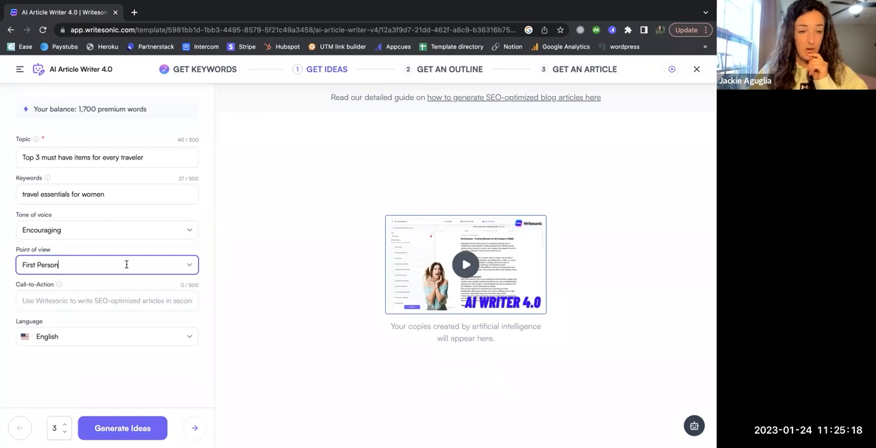
click(90, 300)
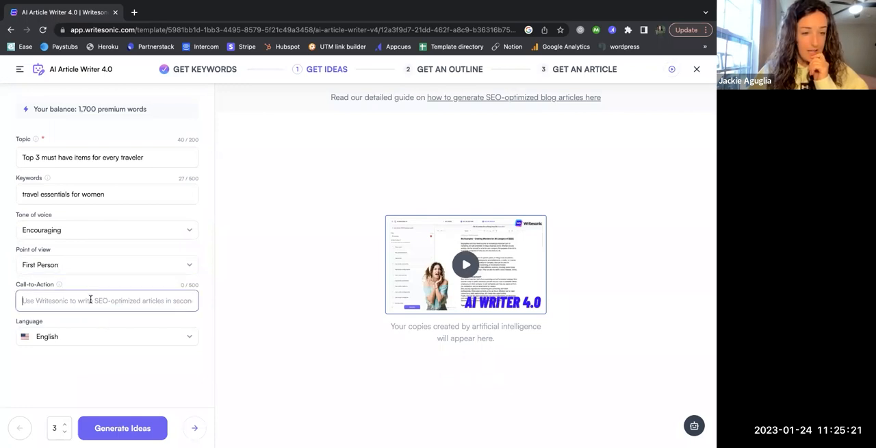
click(59, 284)
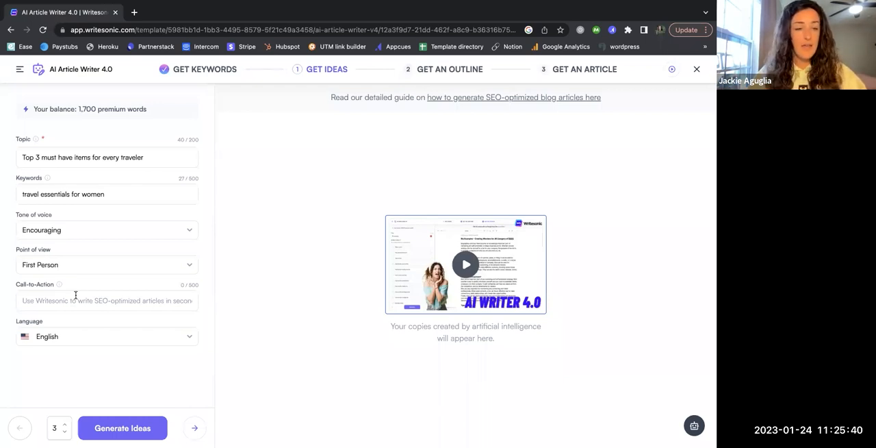
click(69, 300)
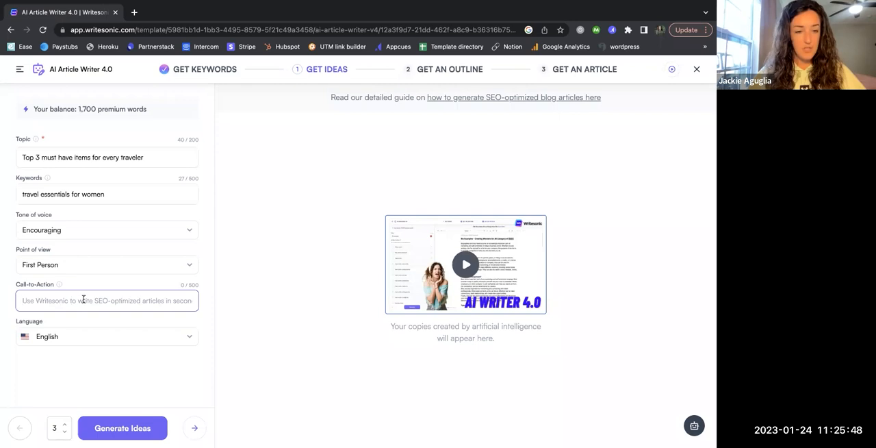
Open tryinteract.com in a new browser tab and select its web address
click(134, 12)
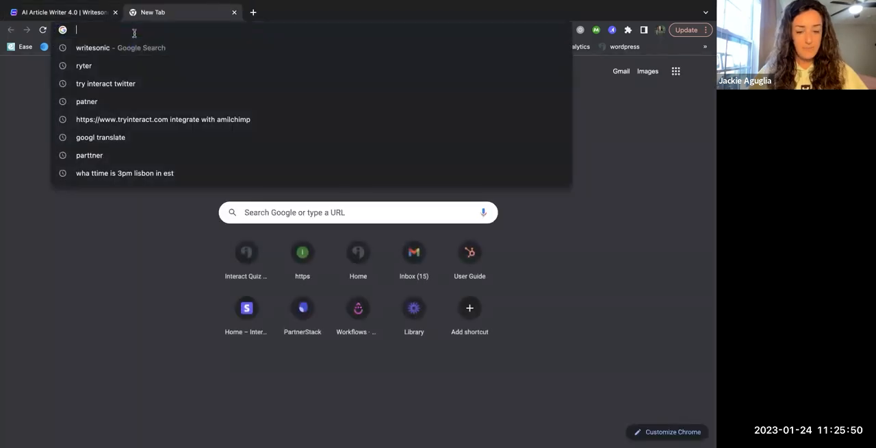
text(tryinteract.com)
key(Return)
click(136, 30)
key(super+c)
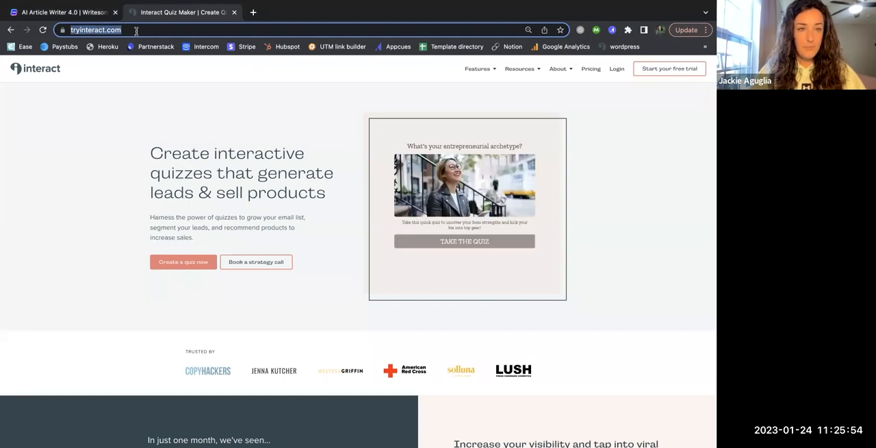
click(91, 16)
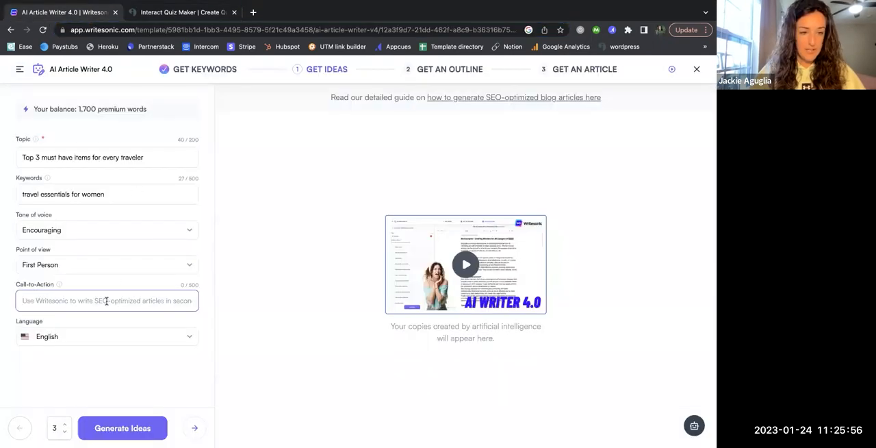
text(Go)
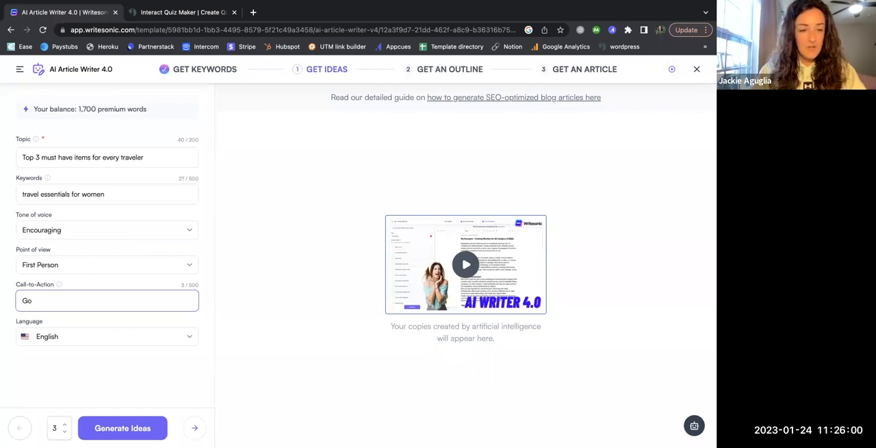
key(BackSpace)
key(BackSpace)
key(BackSpace)
text(Sign up)
text( for an Interact accou)
text(nt)
text(,)
key(super+v)
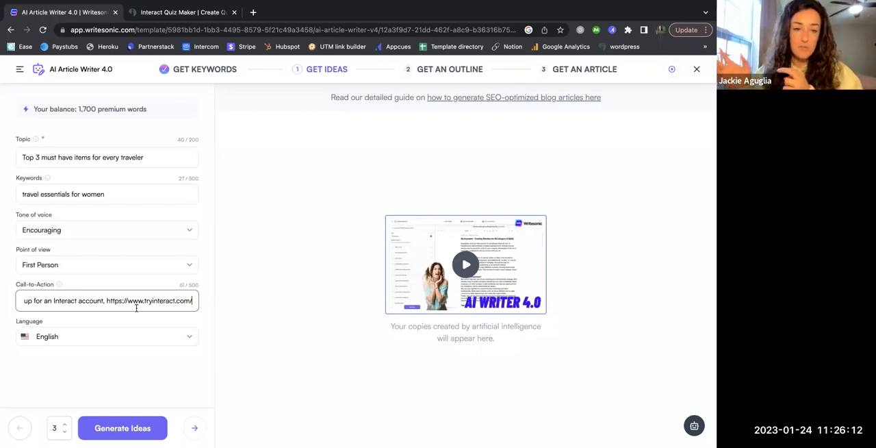
drag(88, 304, 12, 299)
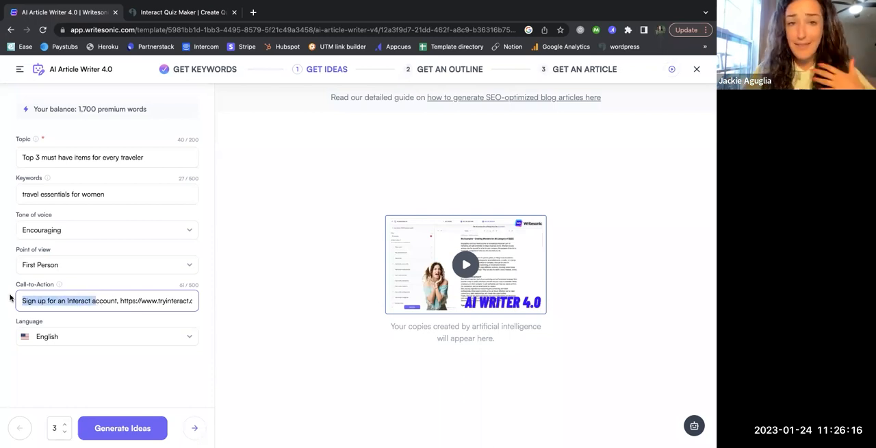
Keep English as the article language and generate 1 title idea for the topic
click(60, 336)
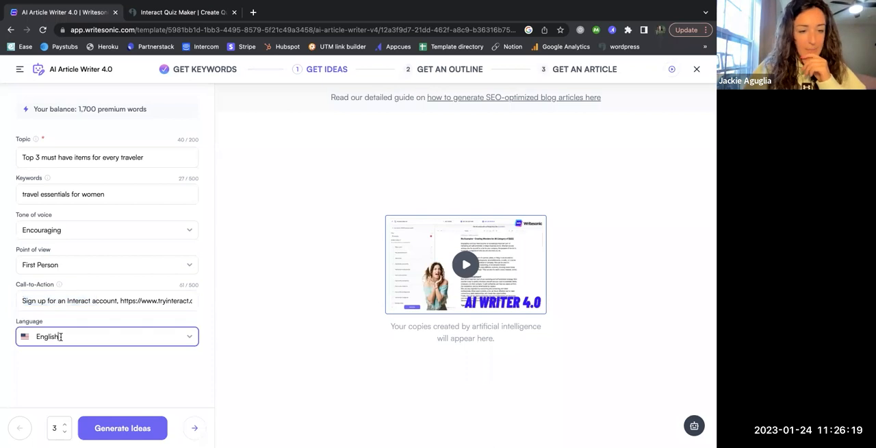
click(188, 337)
click(208, 368)
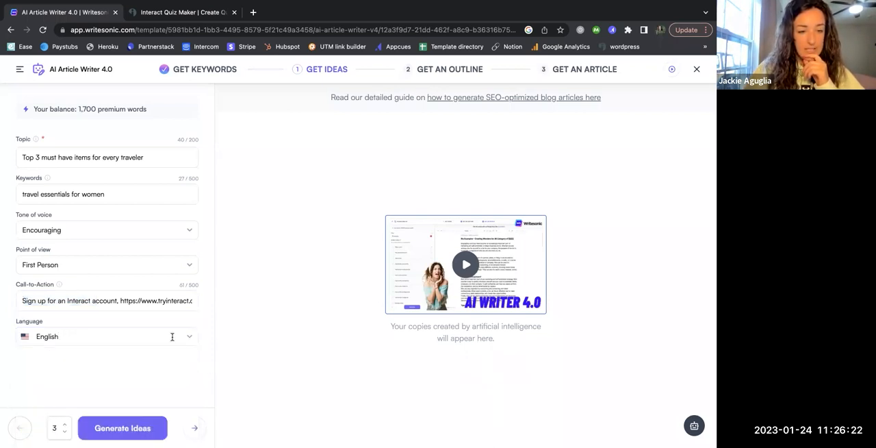
click(65, 432)
click(65, 432)
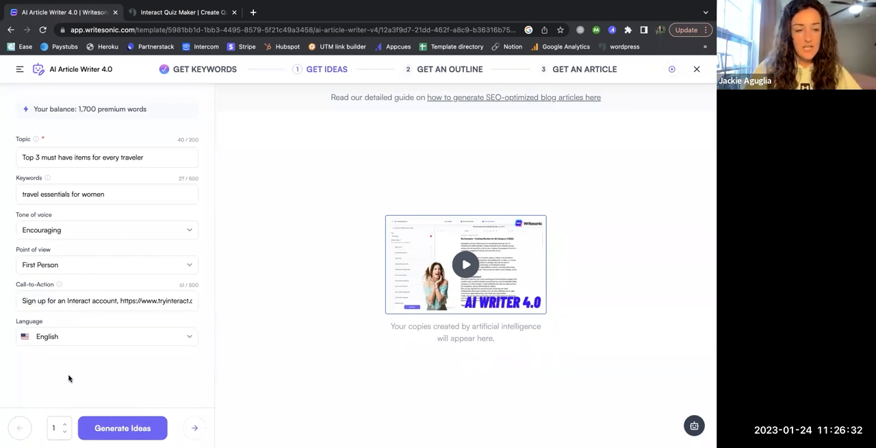
click(131, 428)
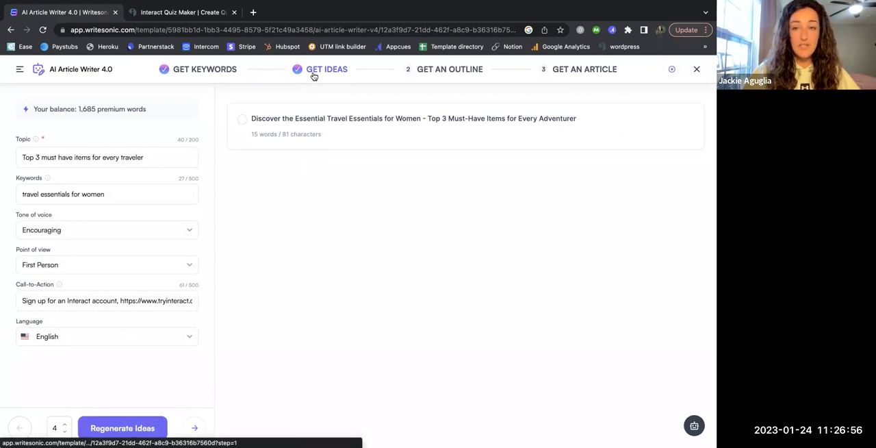
Generate 4 more title ideas and choose "Don't Leave Home Without These: 3 Travel Essentials for Women"
click(123, 427)
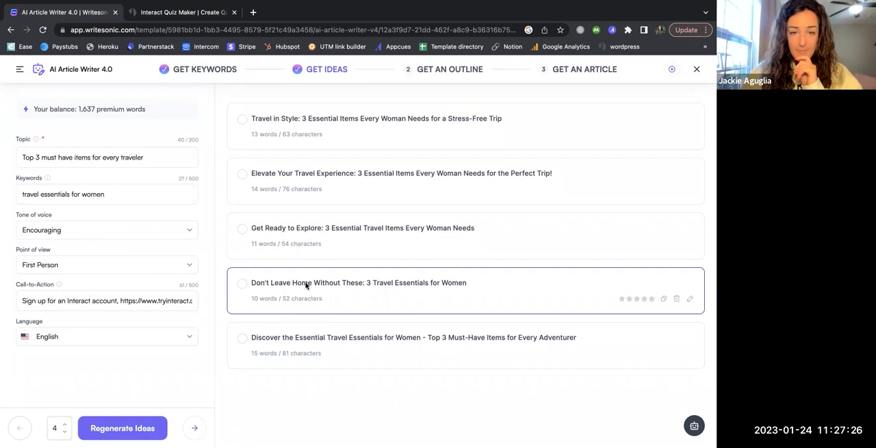
click(281, 283)
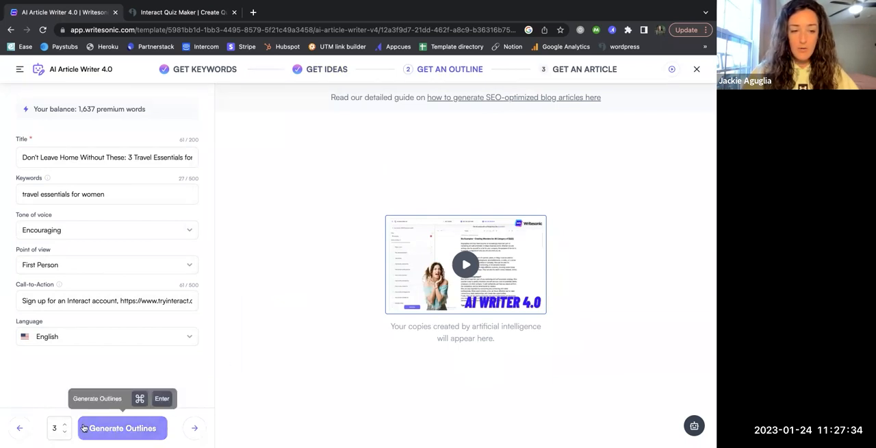
Generate 2 outlines, compare them, and choose the one starting with "Introduction: Why You Need Travel Essentials"
click(65, 432)
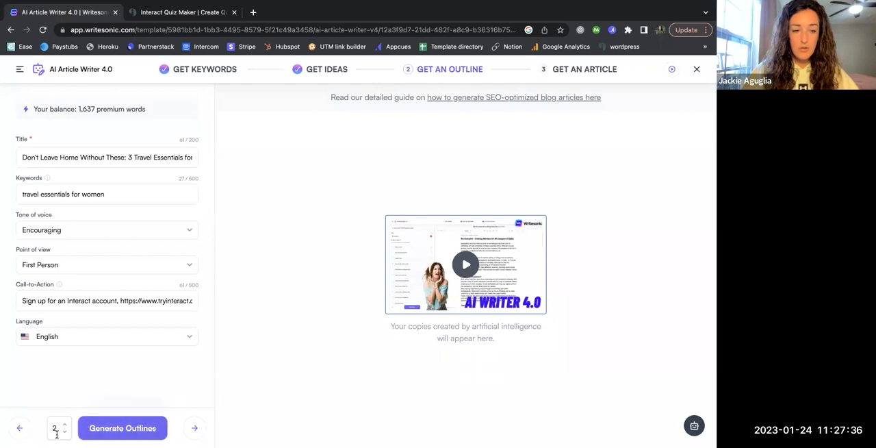
click(115, 429)
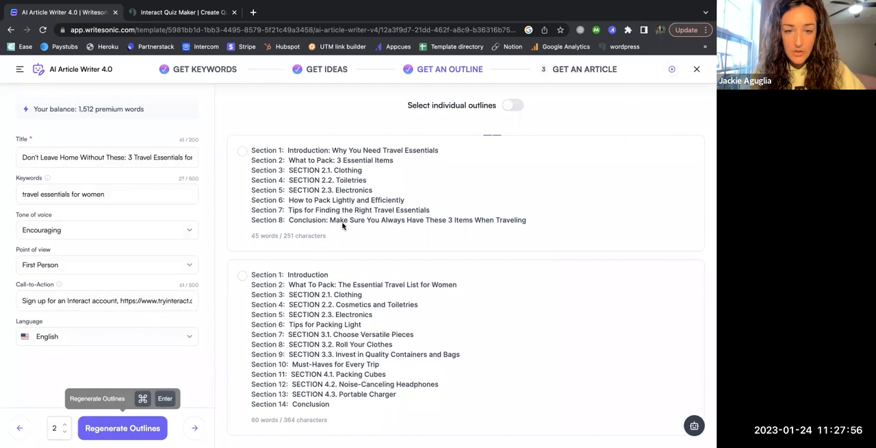
scroll(378, 252, down, 1)
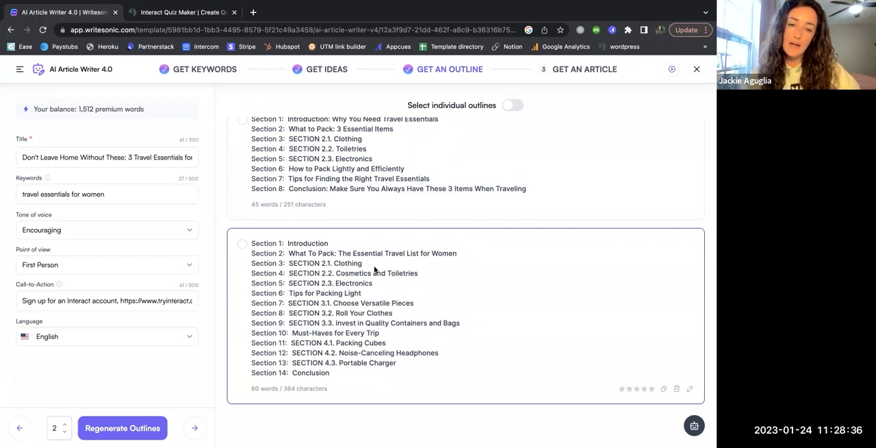
scroll(357, 264, up, 1)
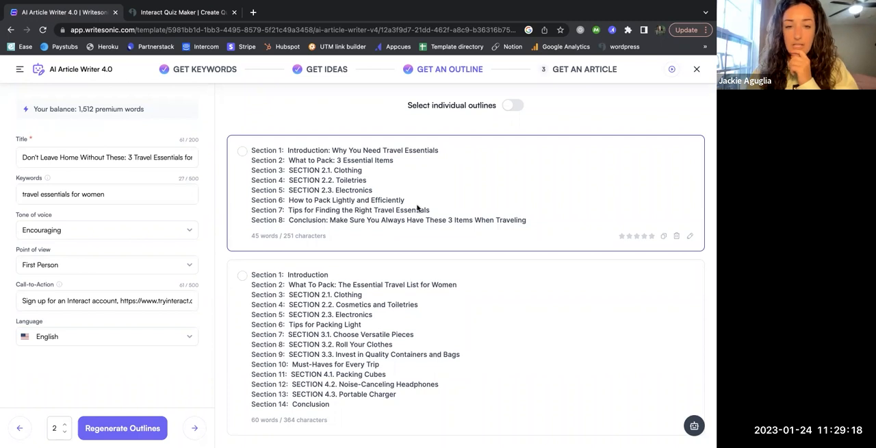
click(262, 152)
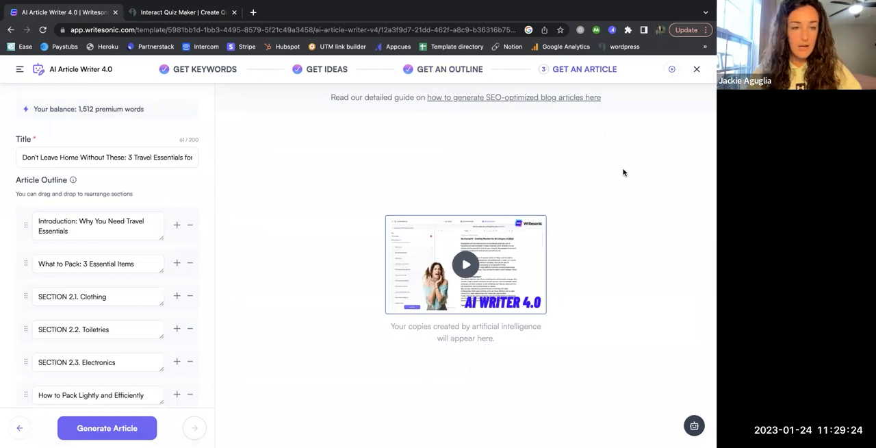
Review the article outline and remove the section "Tips for Finding the Right Travel Essentials"
scroll(83, 189, down, 1)
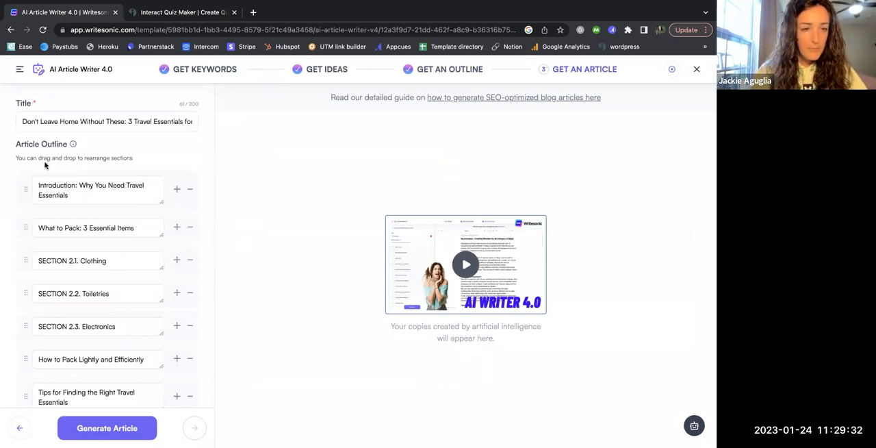
scroll(108, 219, down, 1)
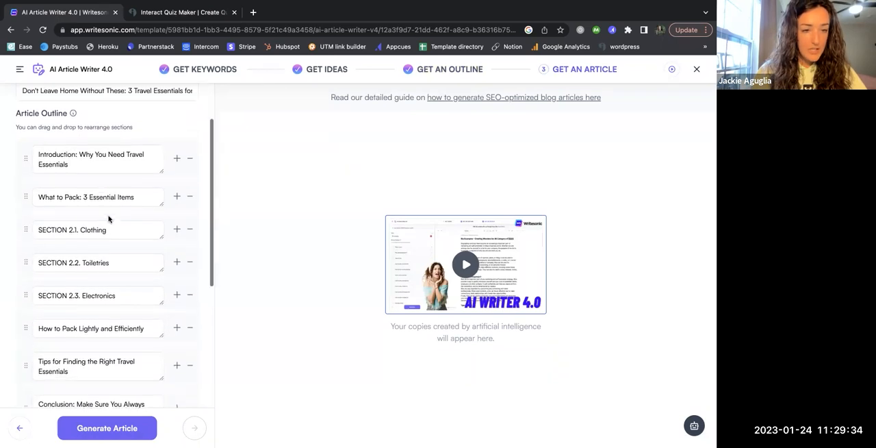
scroll(108, 219, down, 1)
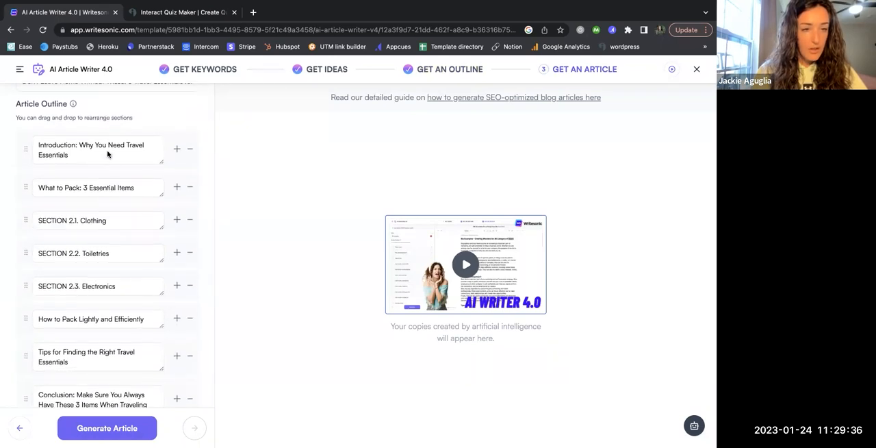
scroll(108, 210, down, 2)
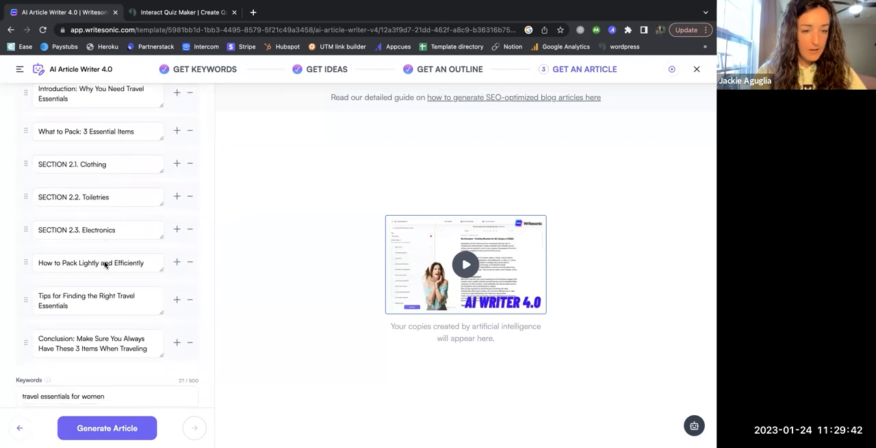
scroll(106, 262, down, 1)
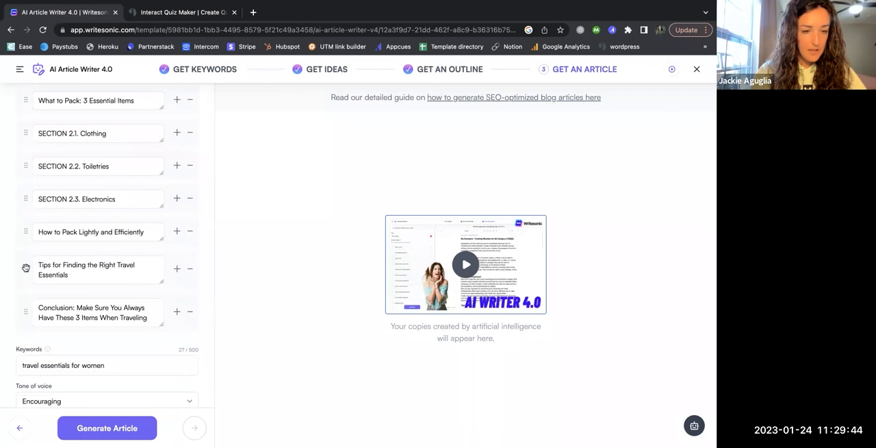
click(191, 271)
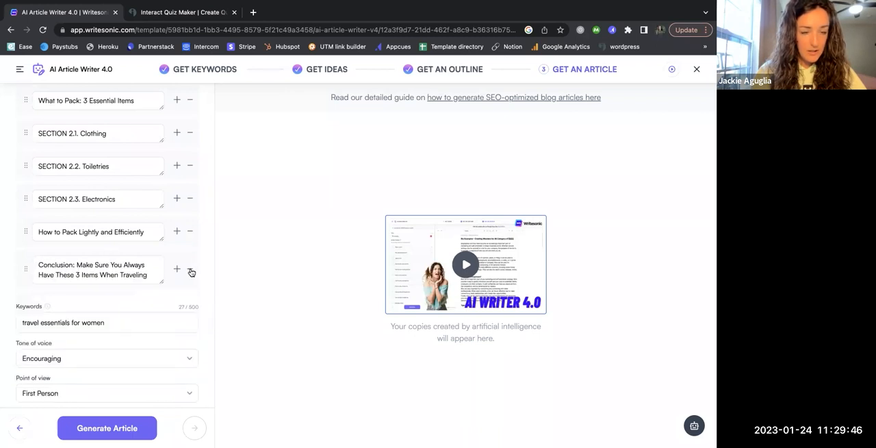
Check the remaining outline sections and article settings, and generate the article
scroll(89, 264, up, 3)
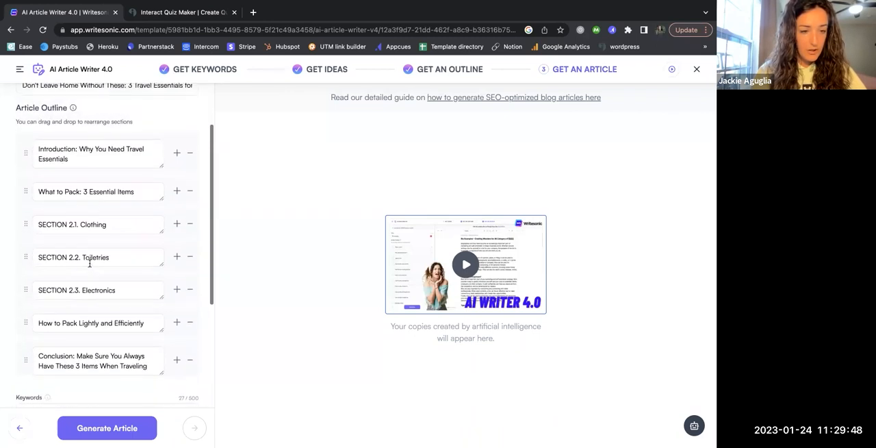
scroll(89, 264, down, 5)
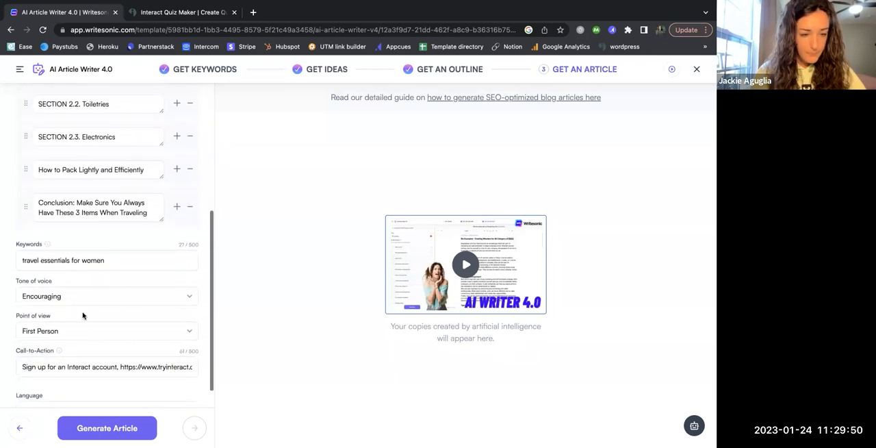
scroll(83, 315, down, 1)
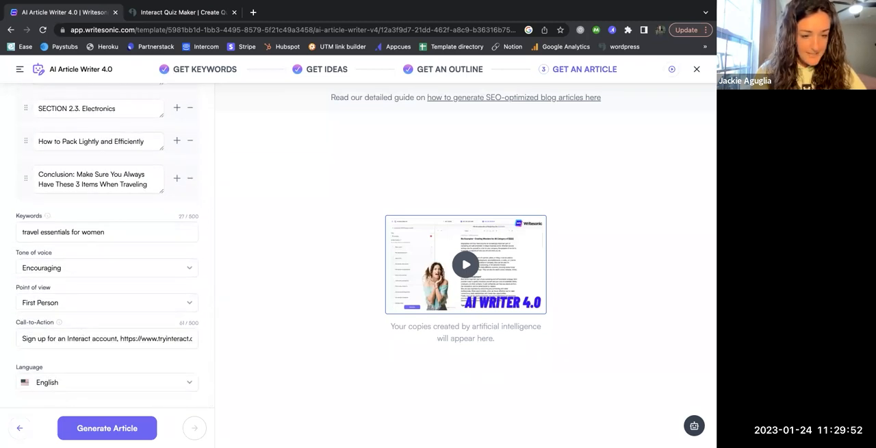
click(104, 431)
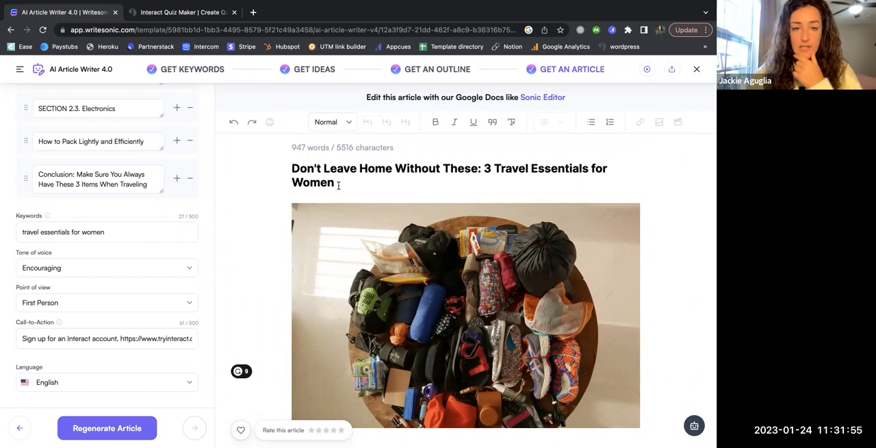
Insert a blank line before the paragraph beginning "As a woman" in the generated article's opening
scroll(291, 289, down, 3)
scroll(292, 289, down, 2)
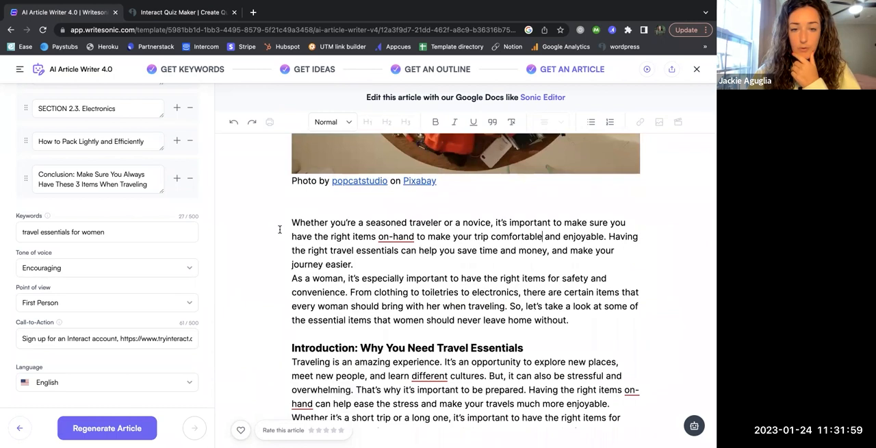
scroll(276, 255, down, 1)
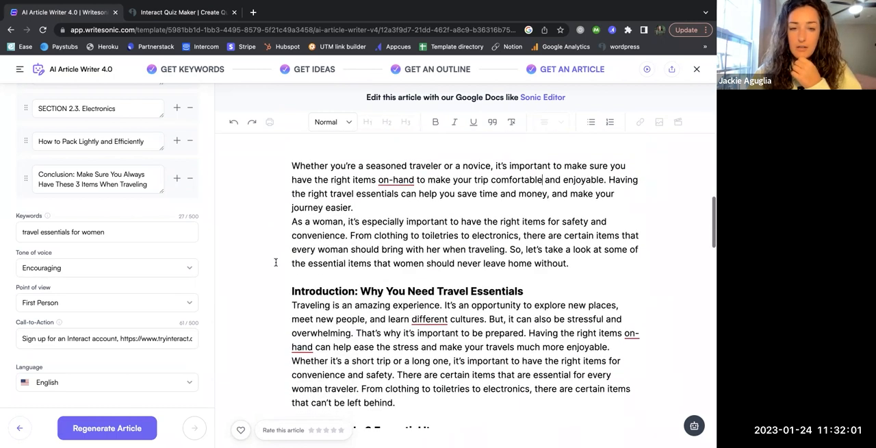
click(289, 221)
key(Return)
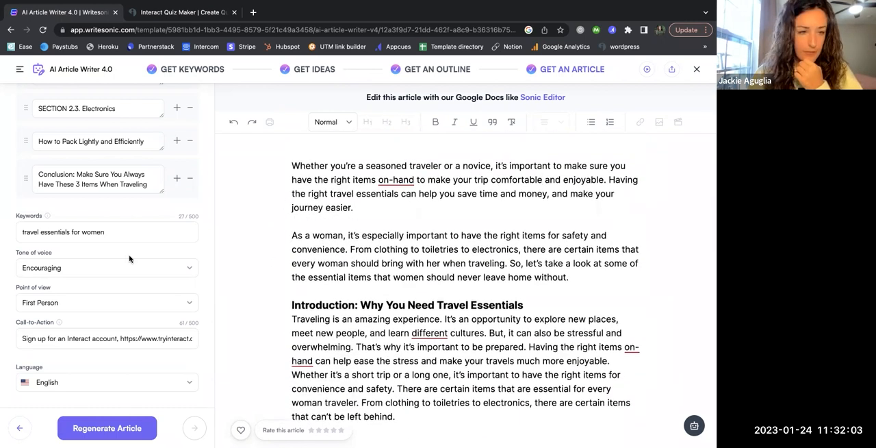
Read through the article's opening paragraphs and introduction section and compare them with the outline
scroll(129, 255, up, 5)
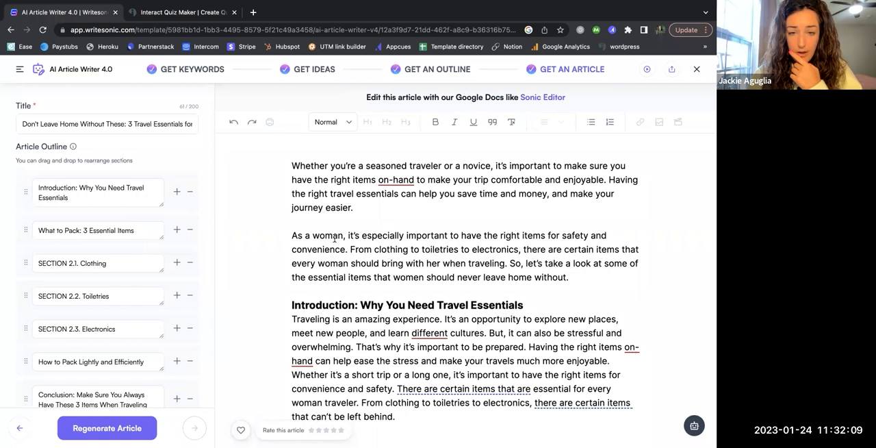
scroll(266, 298, down, 3)
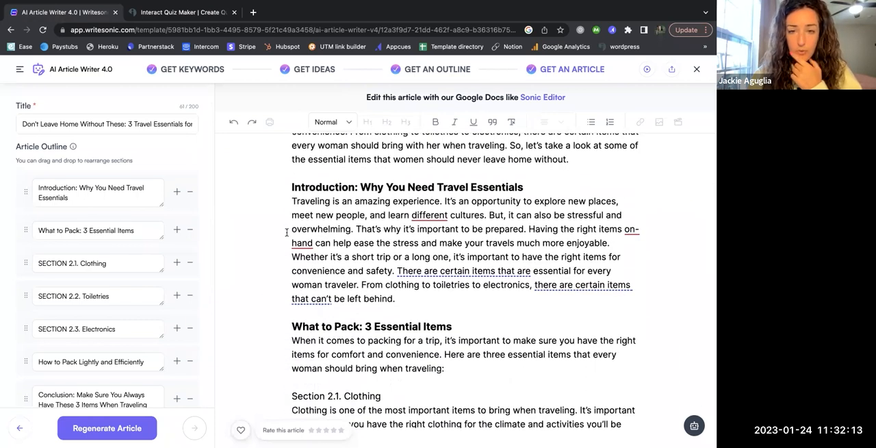
scroll(287, 232, up, 2)
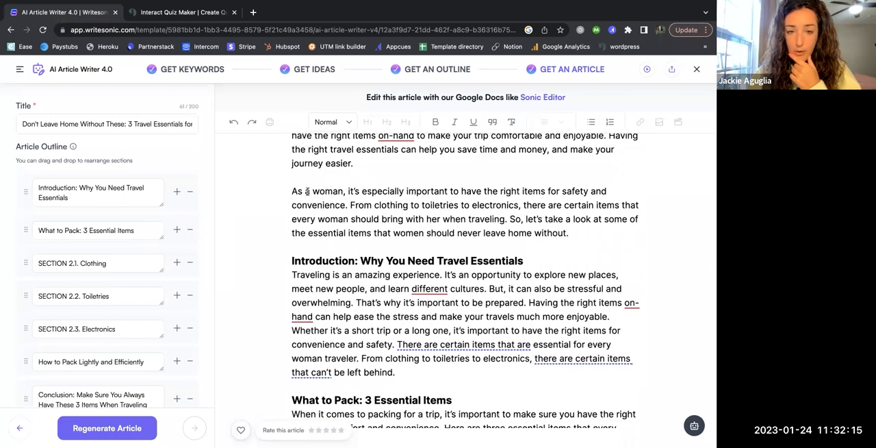
scroll(282, 204, up, 1)
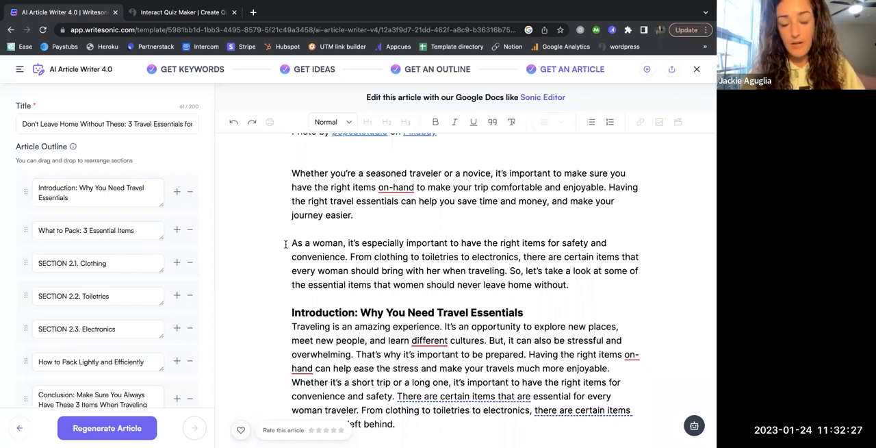
click(286, 243)
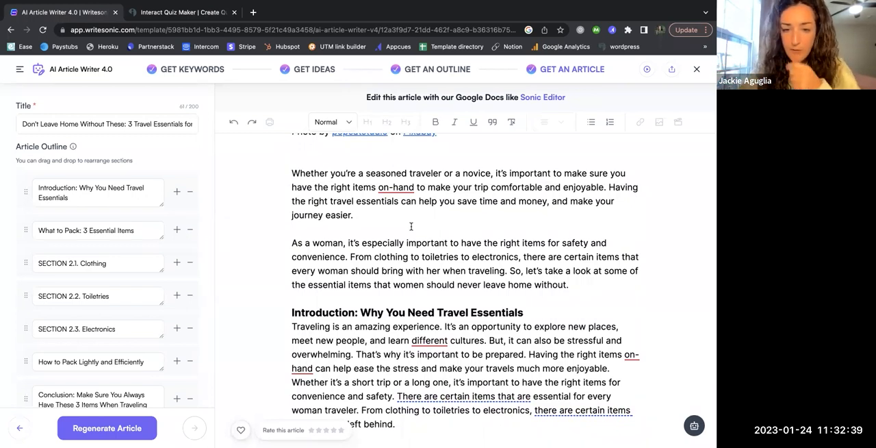
scroll(288, 289, down, 2)
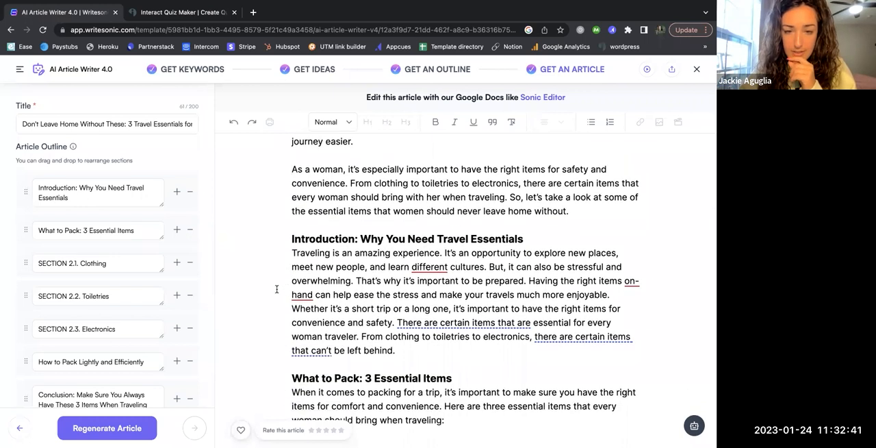
scroll(276, 289, down, 2)
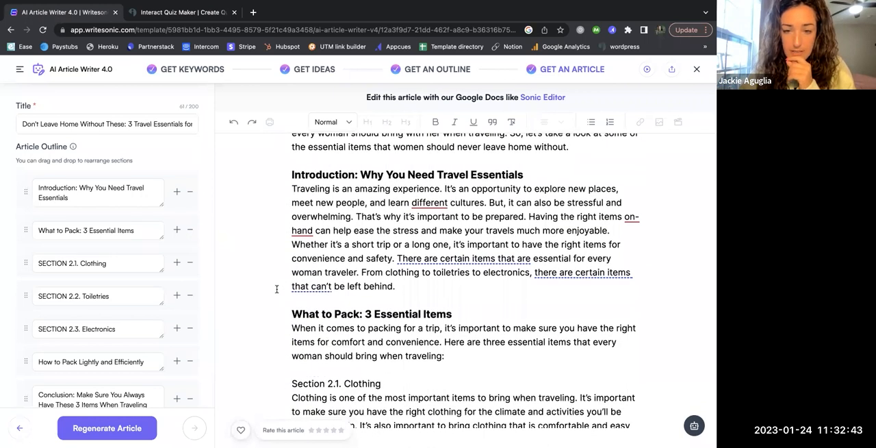
Accept the Grammarly corrections "about different" and "on hand" in the article's introduction section
mouse_move(429, 204)
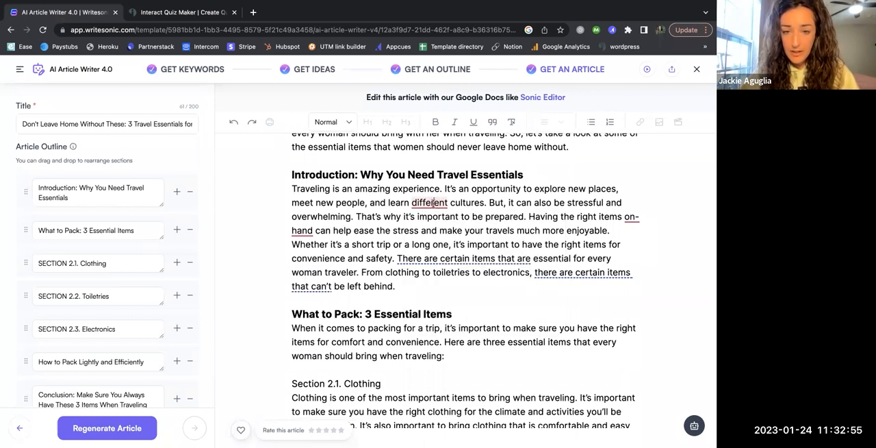
click(432, 287)
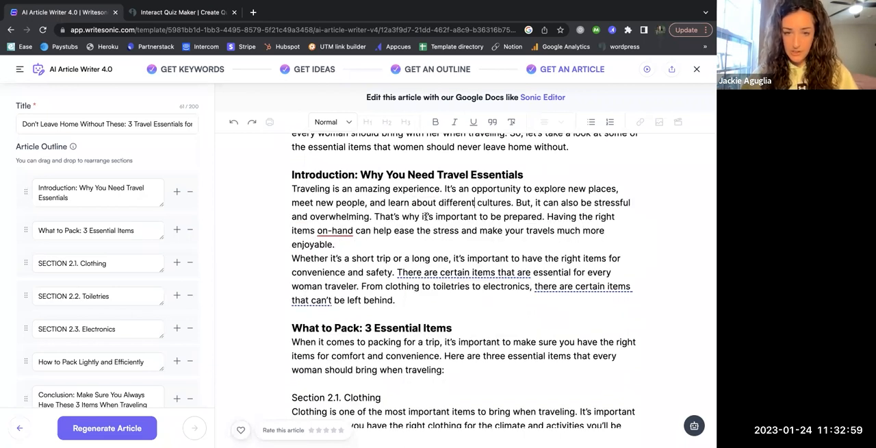
mouse_move(342, 234)
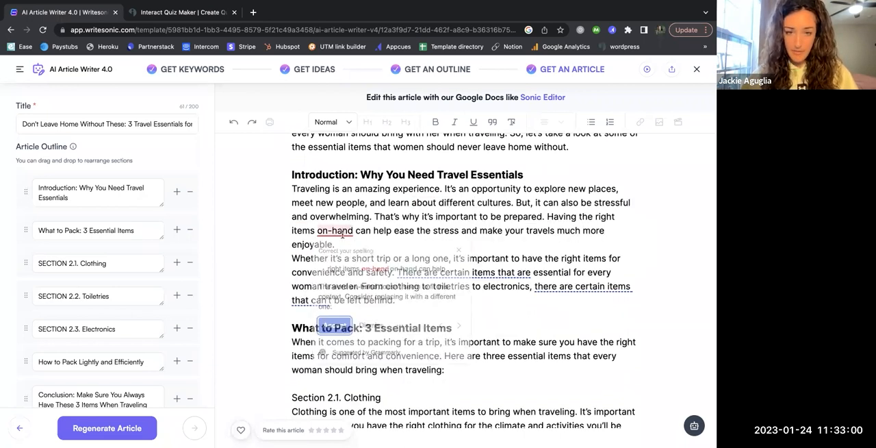
click(333, 325)
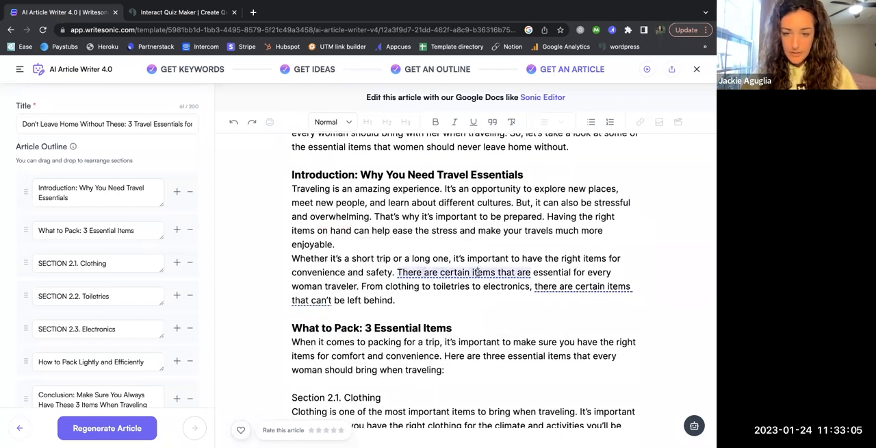
mouse_move(549, 284)
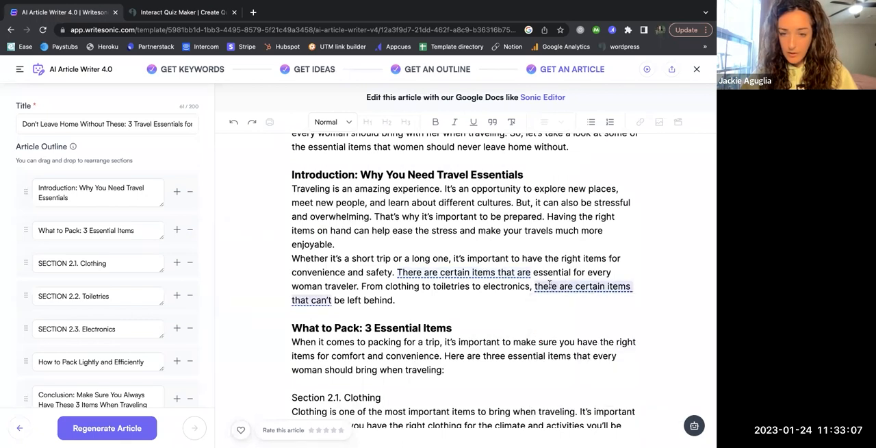
click(427, 299)
Insert blank lines between the three paragraphs of the Toiletries section
scroll(425, 300, down, 2)
scroll(426, 299, down, 2)
scroll(426, 299, down, 5)
scroll(426, 299, down, 5)
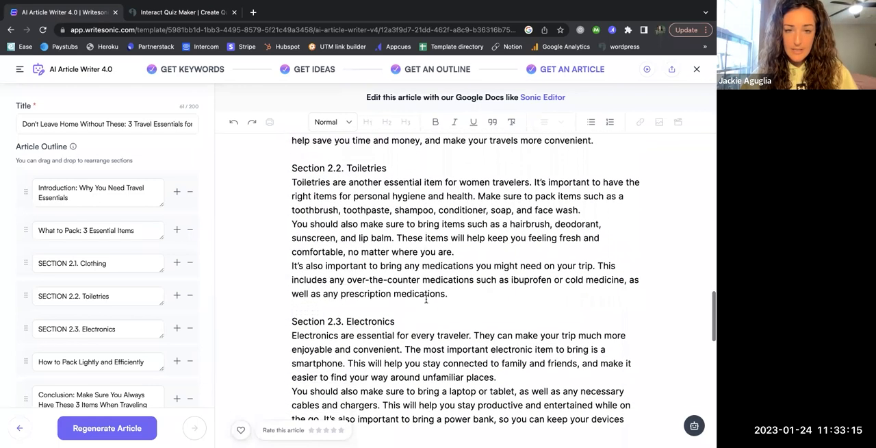
click(597, 210)
key(Return)
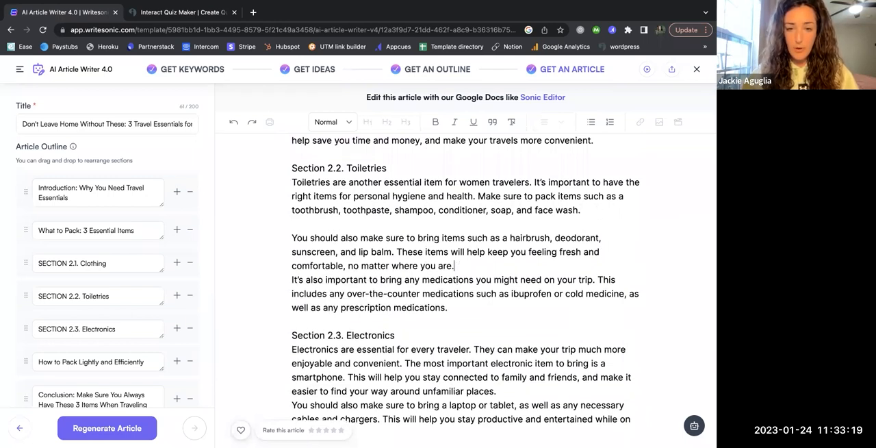
key(Return)
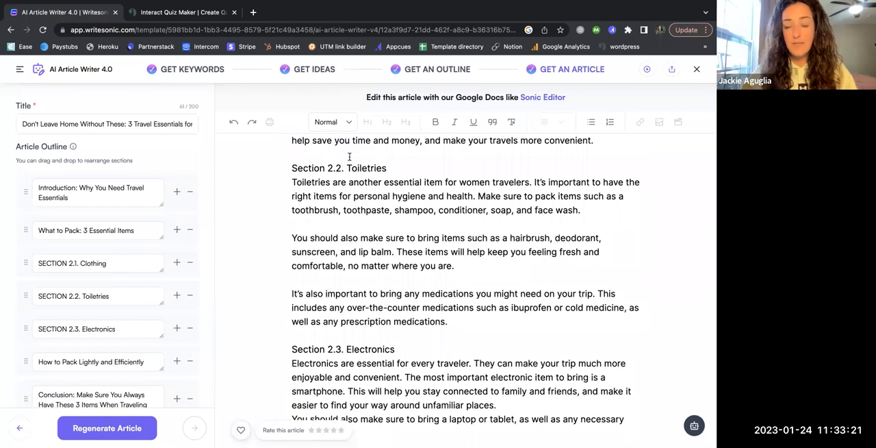
Remove "Section 2.2." from the Toiletries section title and format the title as a Heading
mouse_move(291, 168)
mouse_down()
mouse_move(346, 168)
mouse_move(278, 168)
mouse_up()
key(BackSpace)
click(386, 151)
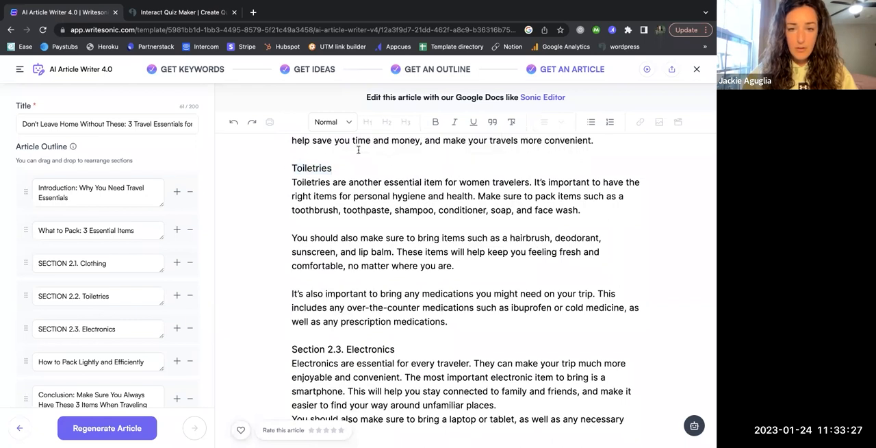
double_click(312, 168)
click(404, 144)
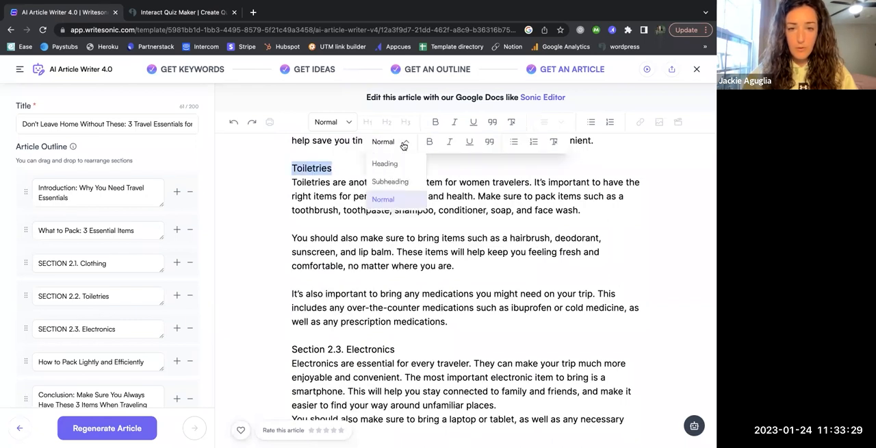
click(401, 164)
click(396, 216)
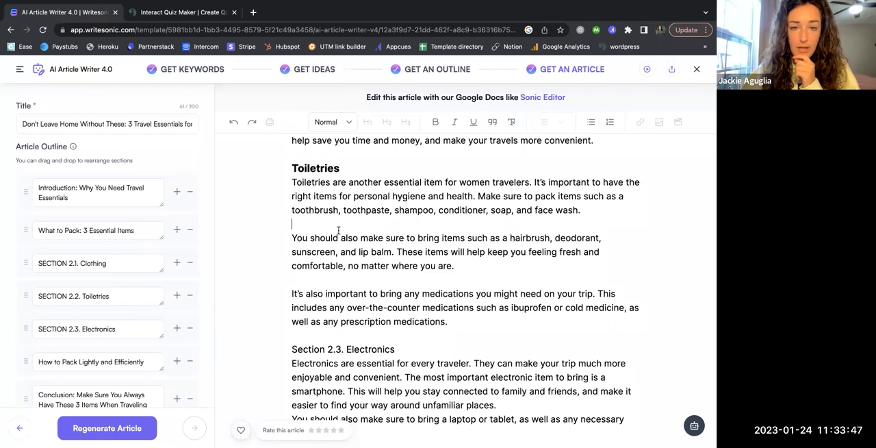
Try block-quote formatting on the first Toiletries paragraph and undo it
drag(284, 181, 595, 213)
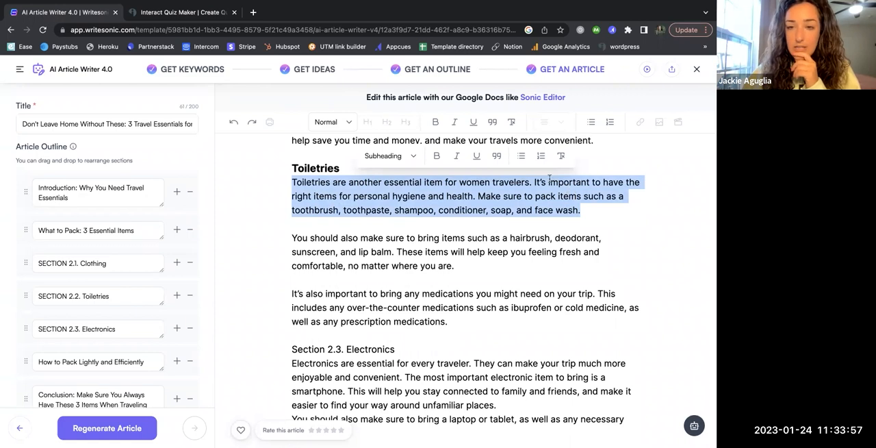
click(498, 156)
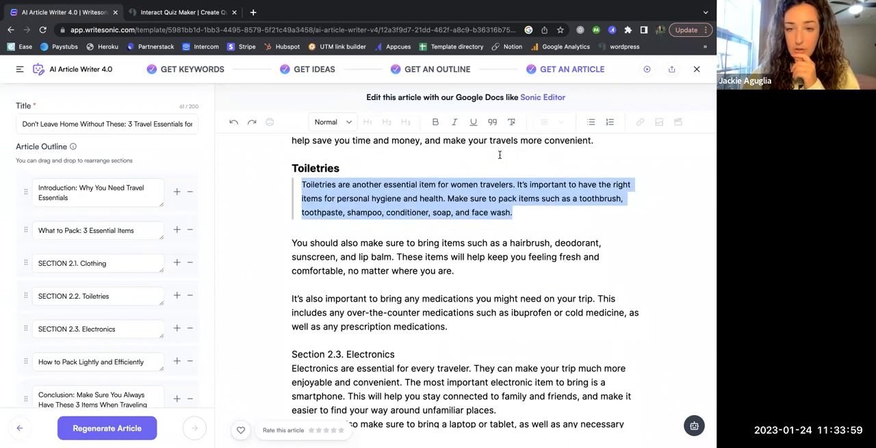
key(ctrl+z)
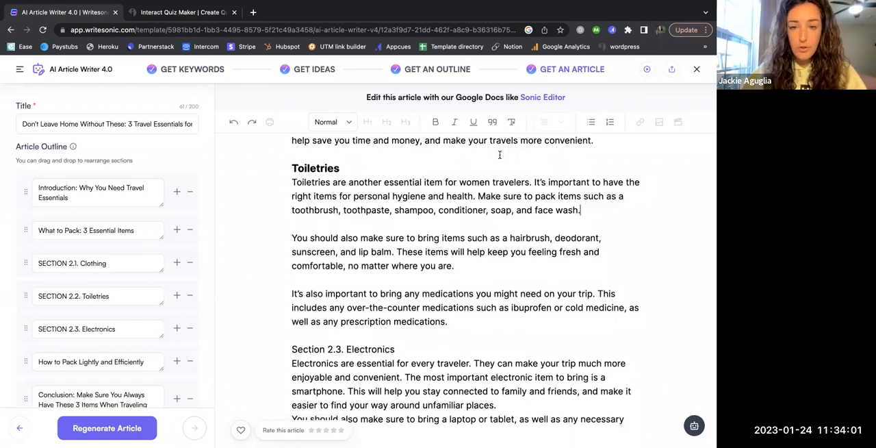
triple_click(490, 197)
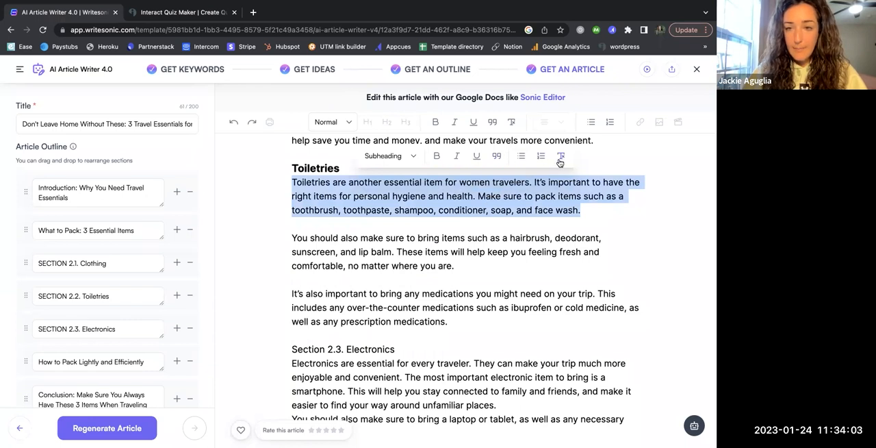
click(388, 194)
triple_click(406, 196)
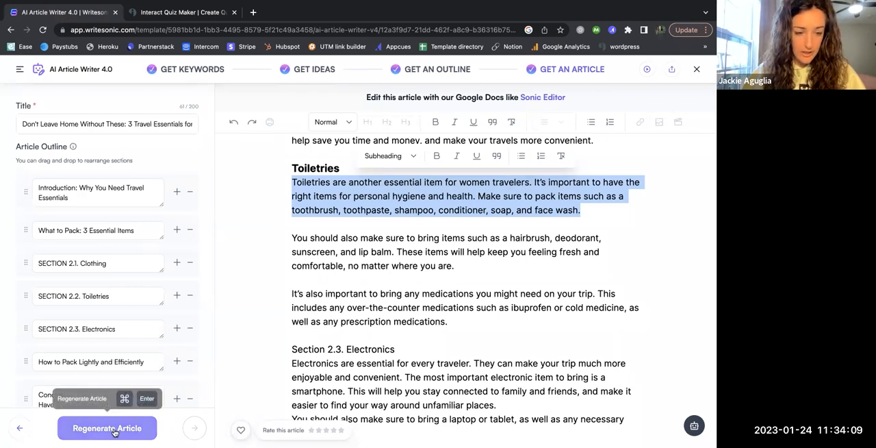
Review the article's outline, keywords, tone of voice, point of view and call-to-action settings against its opening paragraphs
scroll(135, 322, down, 5)
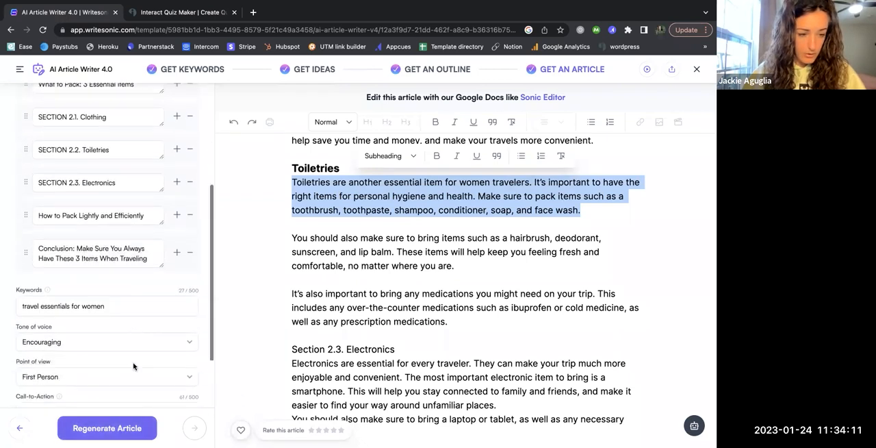
scroll(133, 366, down, 2)
scroll(401, 261, up, 10)
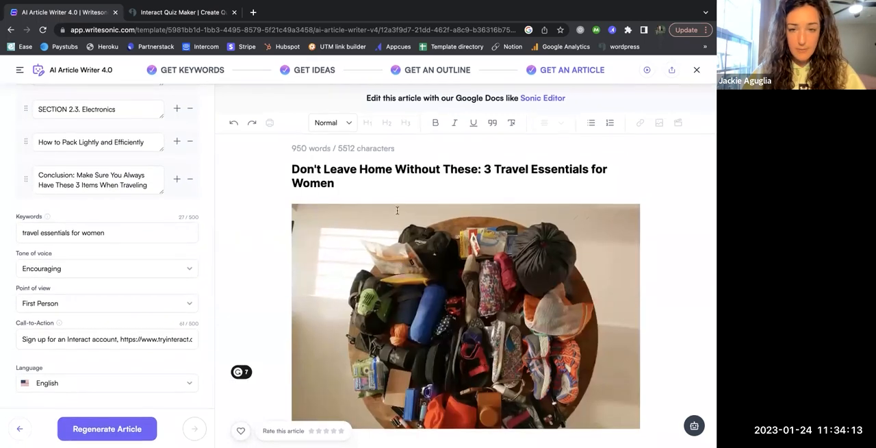
scroll(397, 210, down, 5)
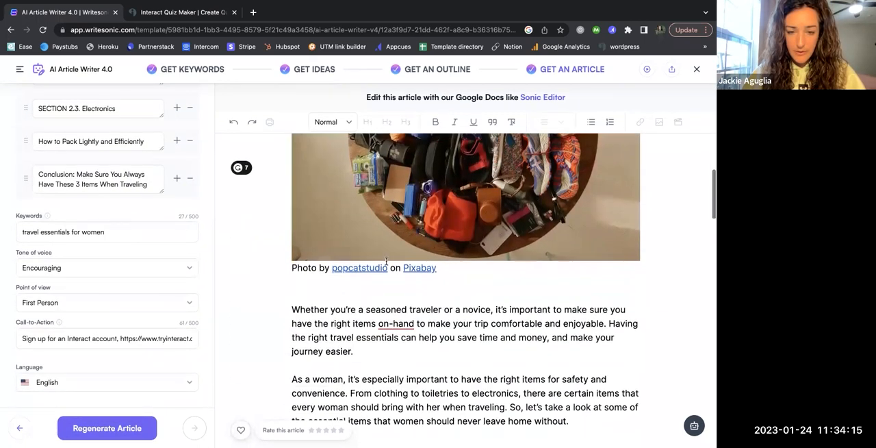
click(106, 429)
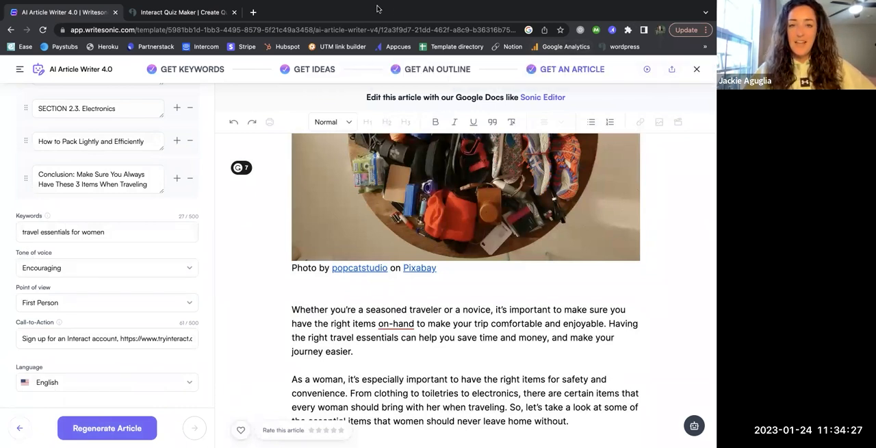
mouse_move(354, 5)
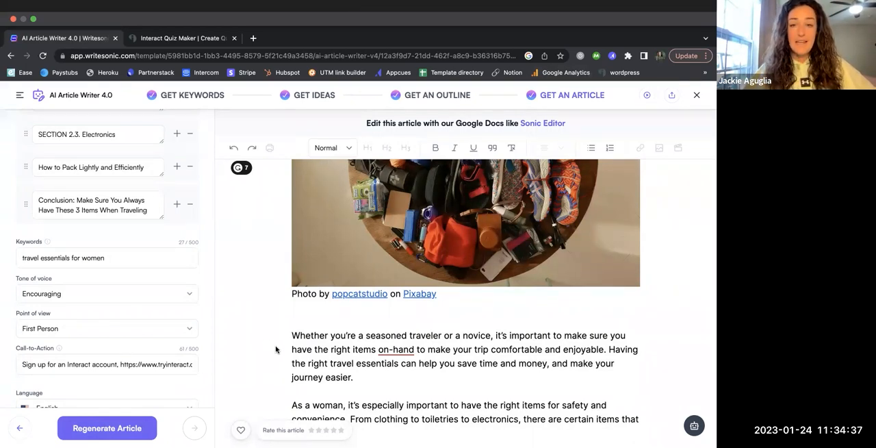
scroll(276, 349, down, 2)
scroll(276, 349, down, 1)
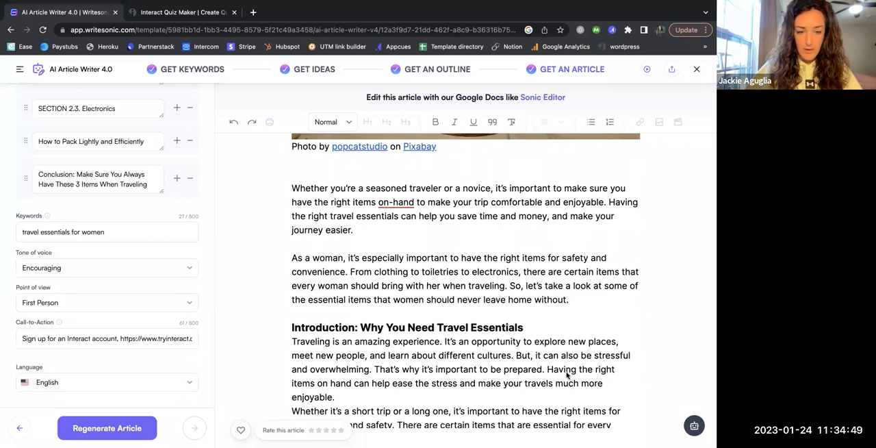
scroll(596, 233, up, 2)
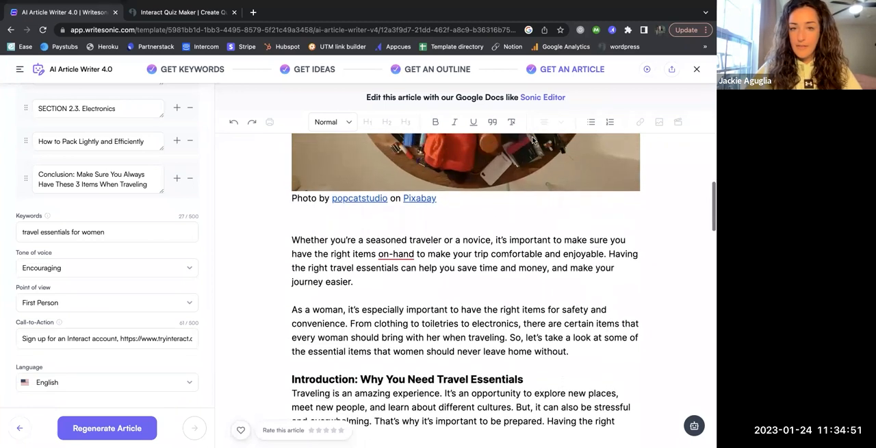
Open the Sonic Editor, switch it to the template mode and choose the AI Article Outlines template
click(543, 98)
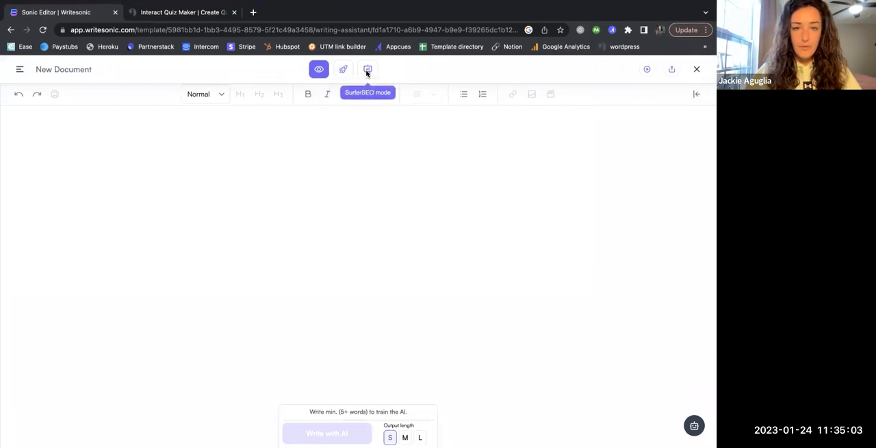
click(342, 72)
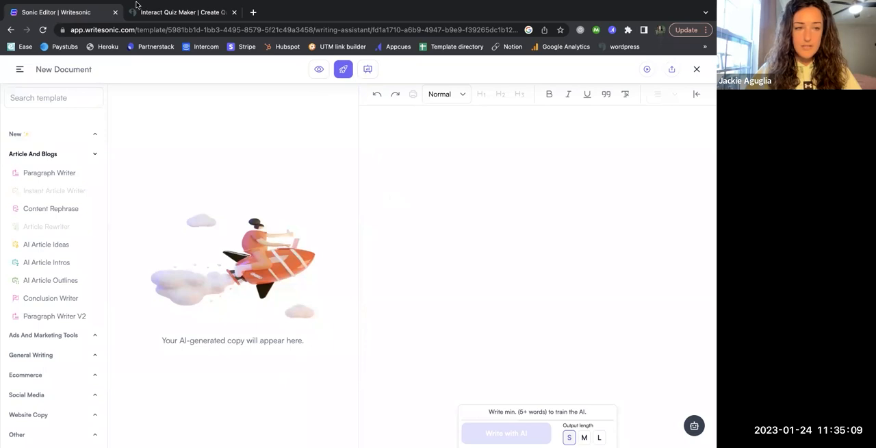
click(432, 132)
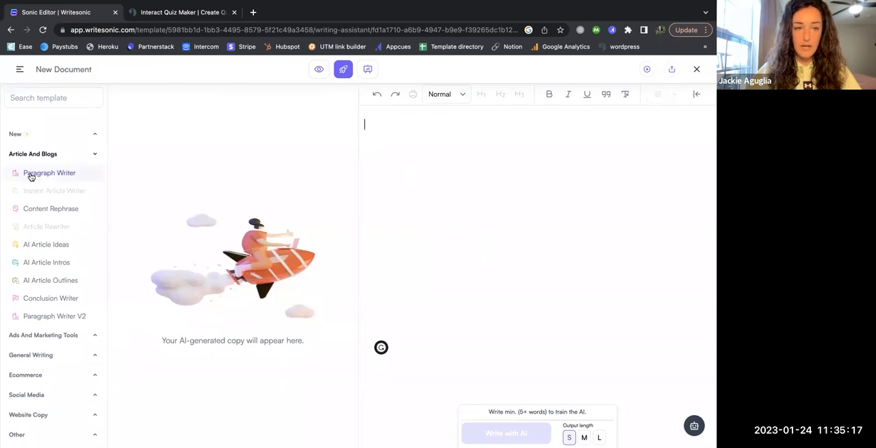
click(45, 287)
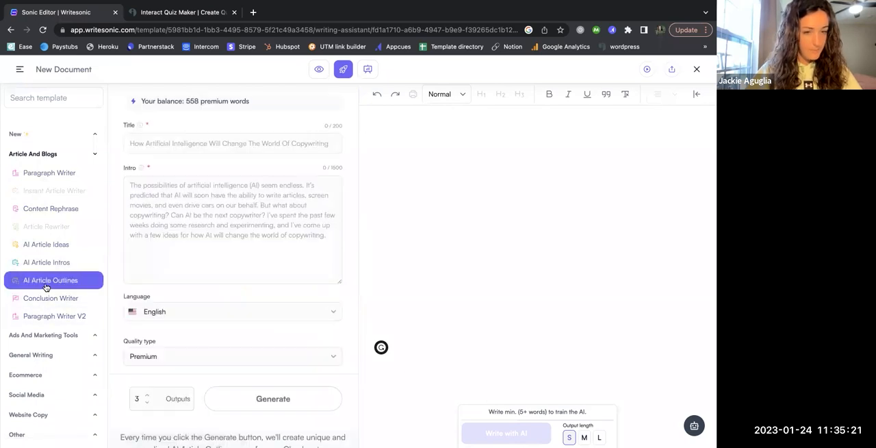
Enter "Top 3 must have items for every traveler" as the outline title and set the AI output length to L
click(181, 139)
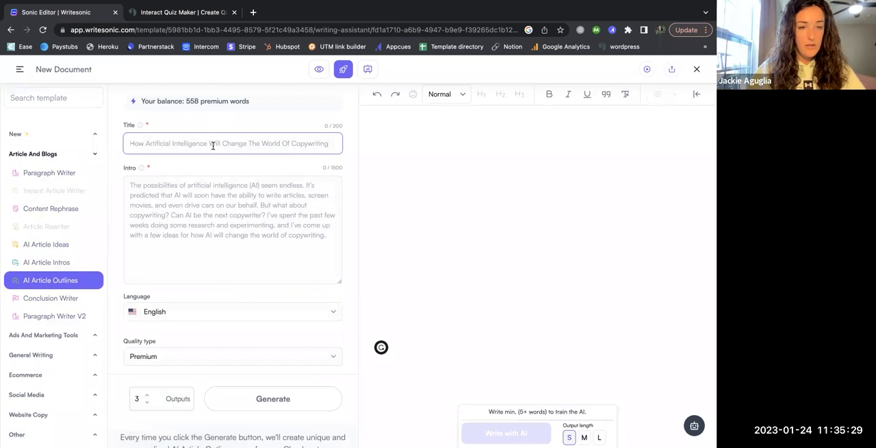
text(Top 3 must have items for every traveler)
click(197, 206)
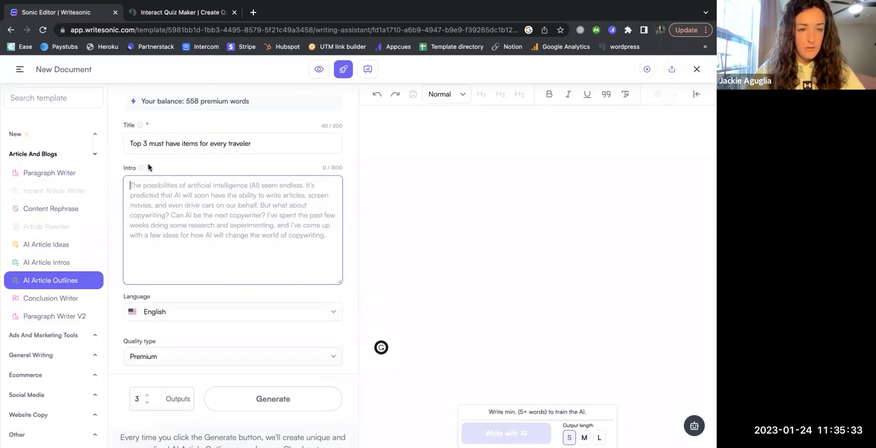
scroll(172, 249, down, 2)
scroll(173, 248, down, 2)
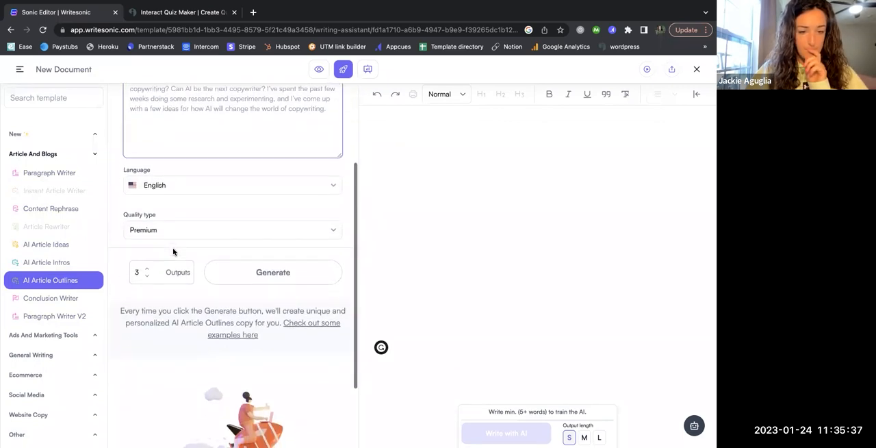
scroll(173, 252, down, 1)
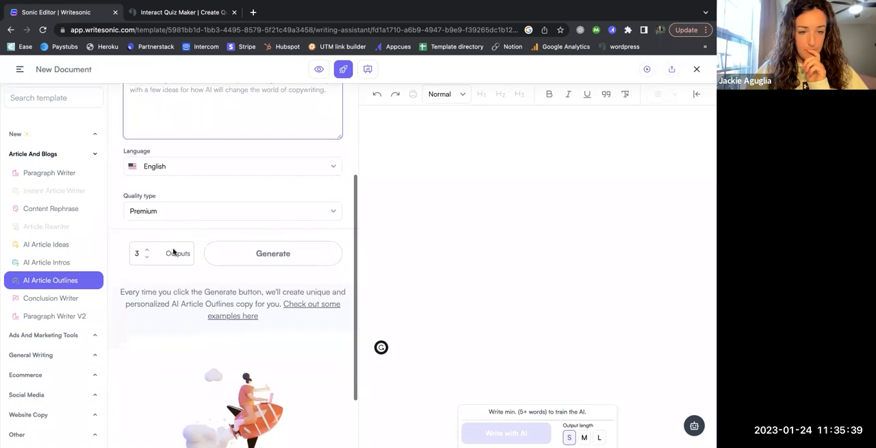
scroll(173, 252, down, 2)
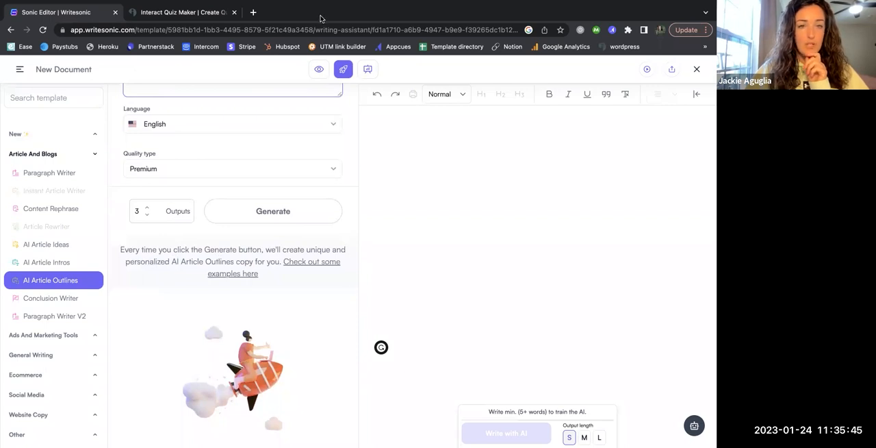
scroll(236, 152, up, 1)
scroll(236, 152, up, 3)
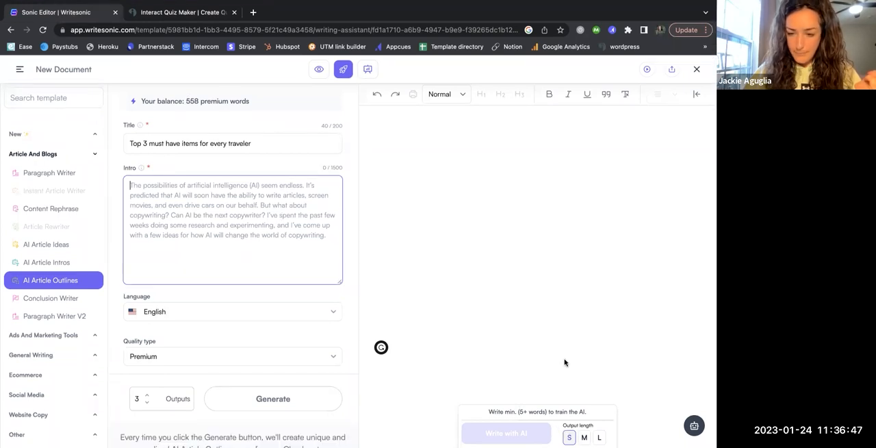
click(599, 437)
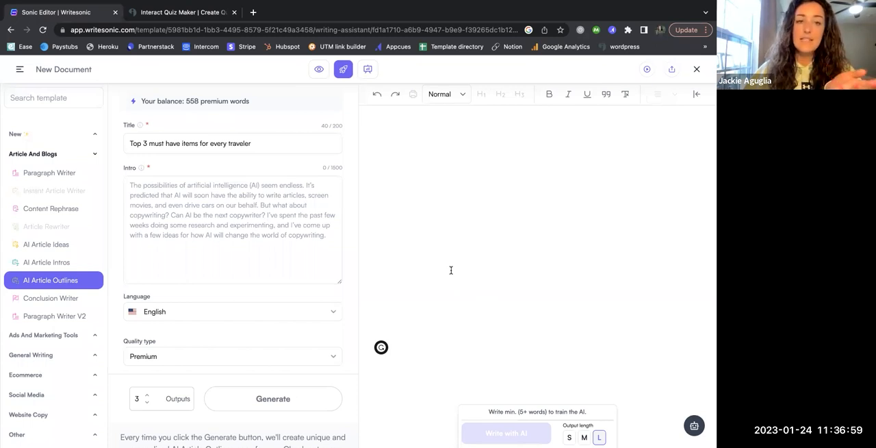
Close the new Sonic Editor document and reopen the untitled AI Article Writer 4.0 article from the saved files
click(11, 30)
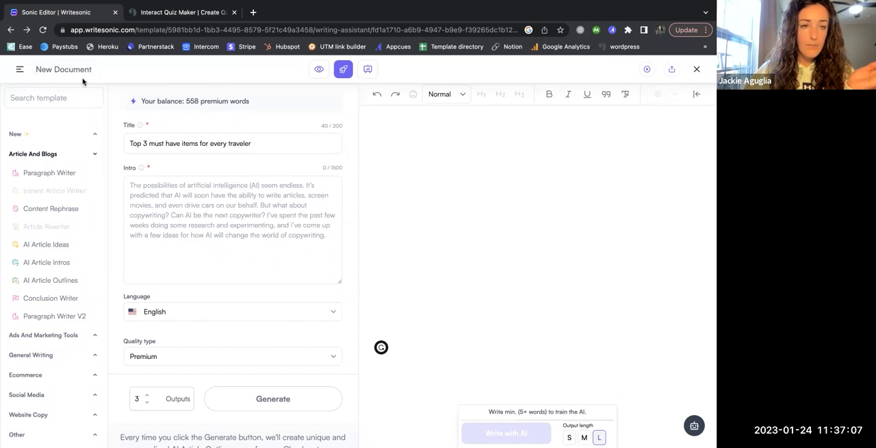
click(697, 70)
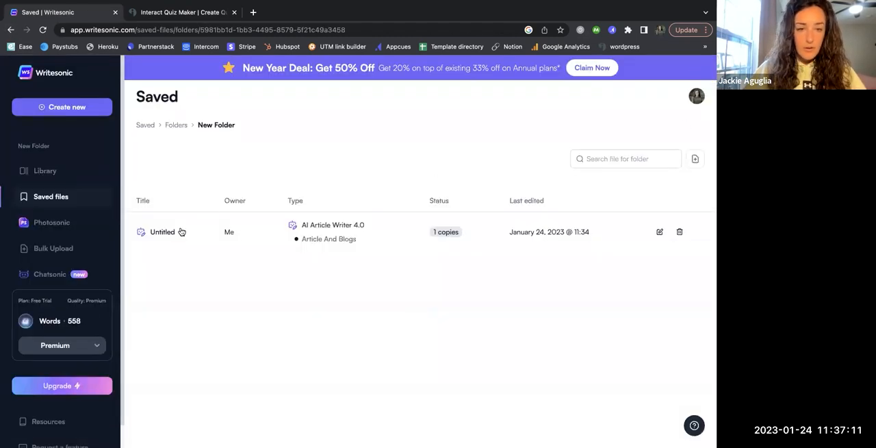
click(174, 234)
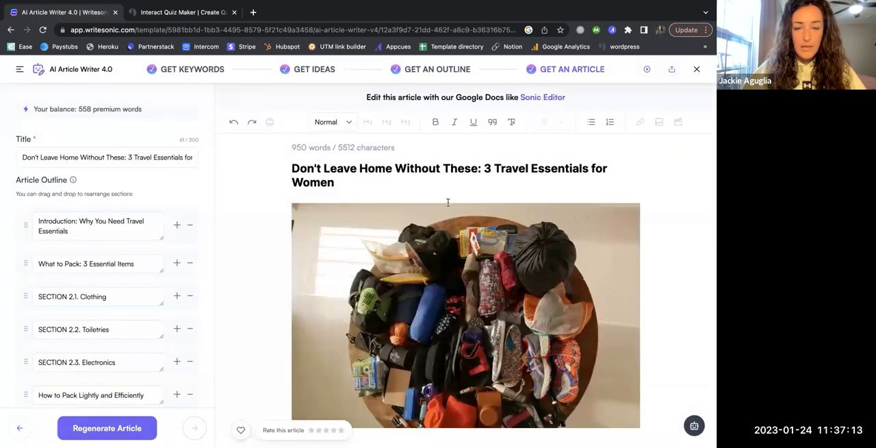
Read through the reopened article from its opening down to the Clothing section
scroll(472, 277, down, 3)
scroll(472, 277, down, 3)
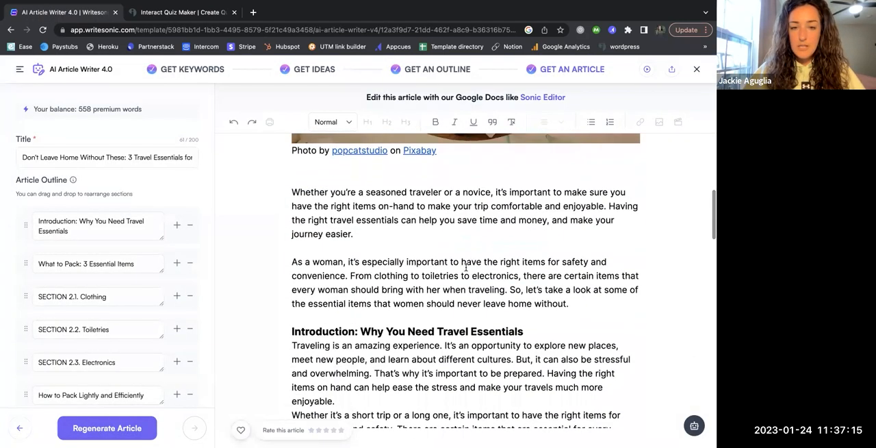
scroll(466, 267, down, 1)
scroll(467, 267, down, 5)
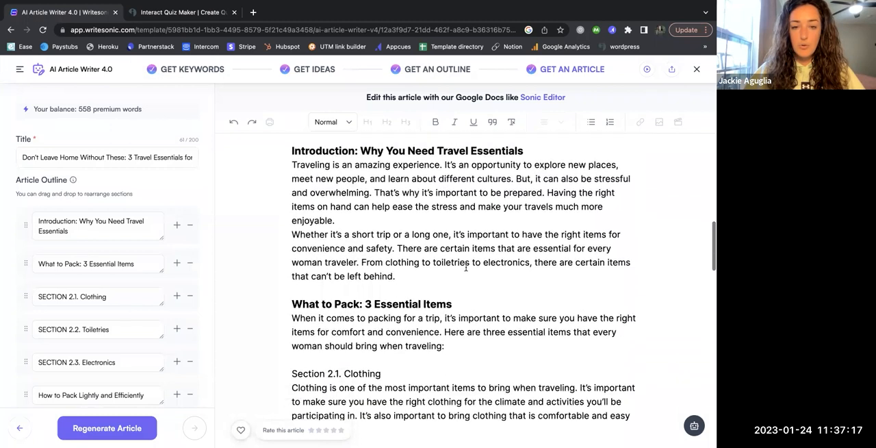
click(428, 253)
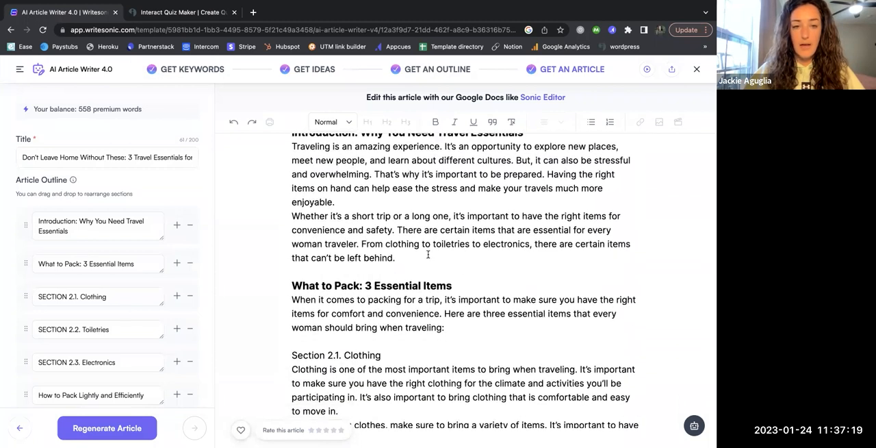